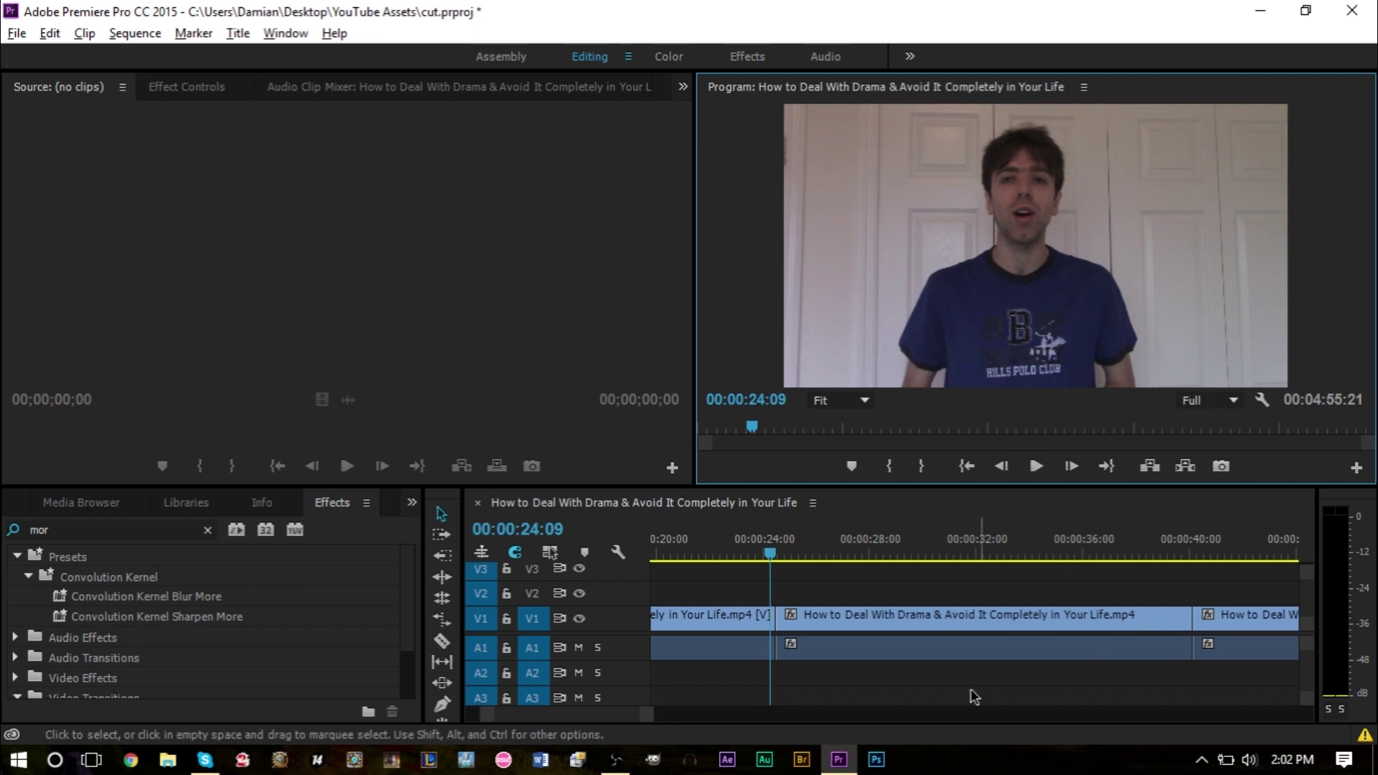
Delete all the audio clips on track A1, leaving only the video on V1.
{"action": "left_click", "coordinate": [833, 614]}
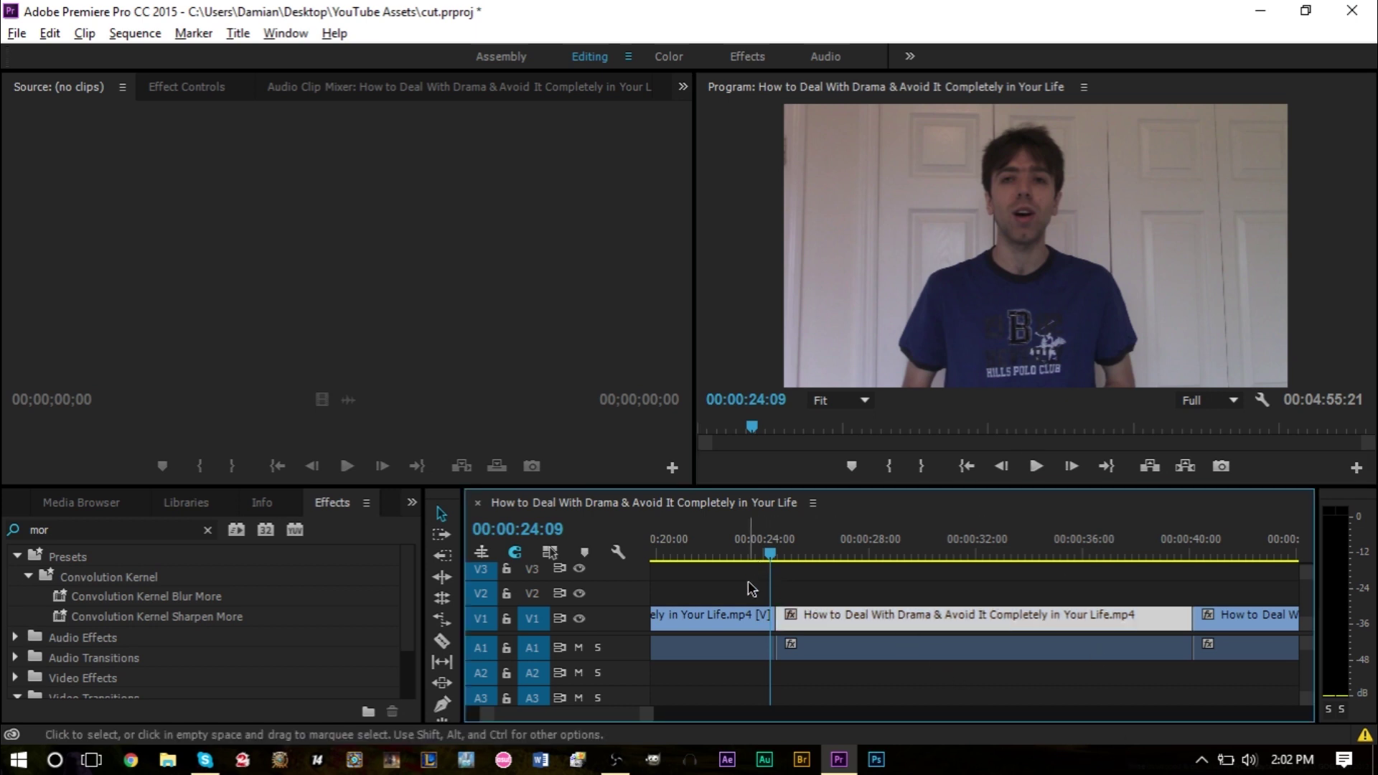
{"action": "left_click", "coordinate": [809, 593]}
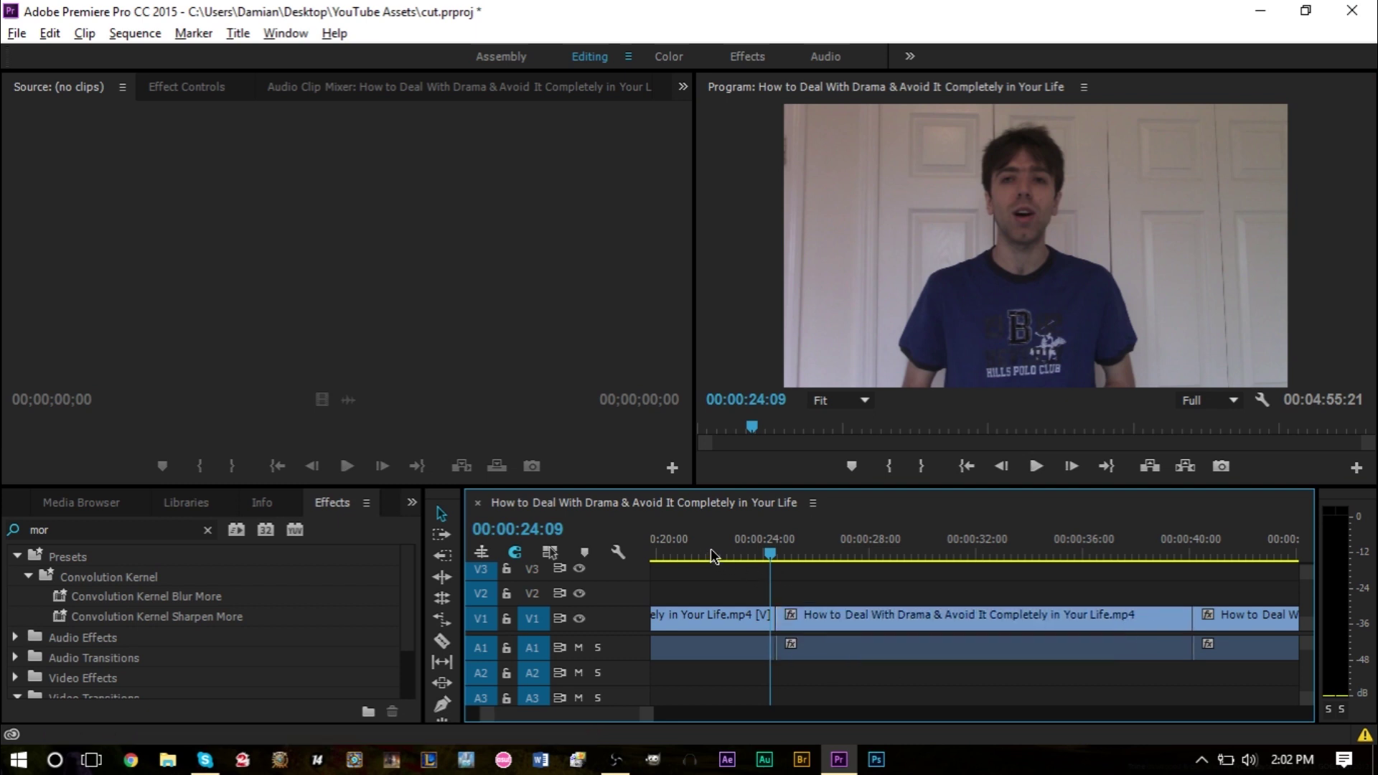
{"action": "left_click", "coordinate": [710, 550]}
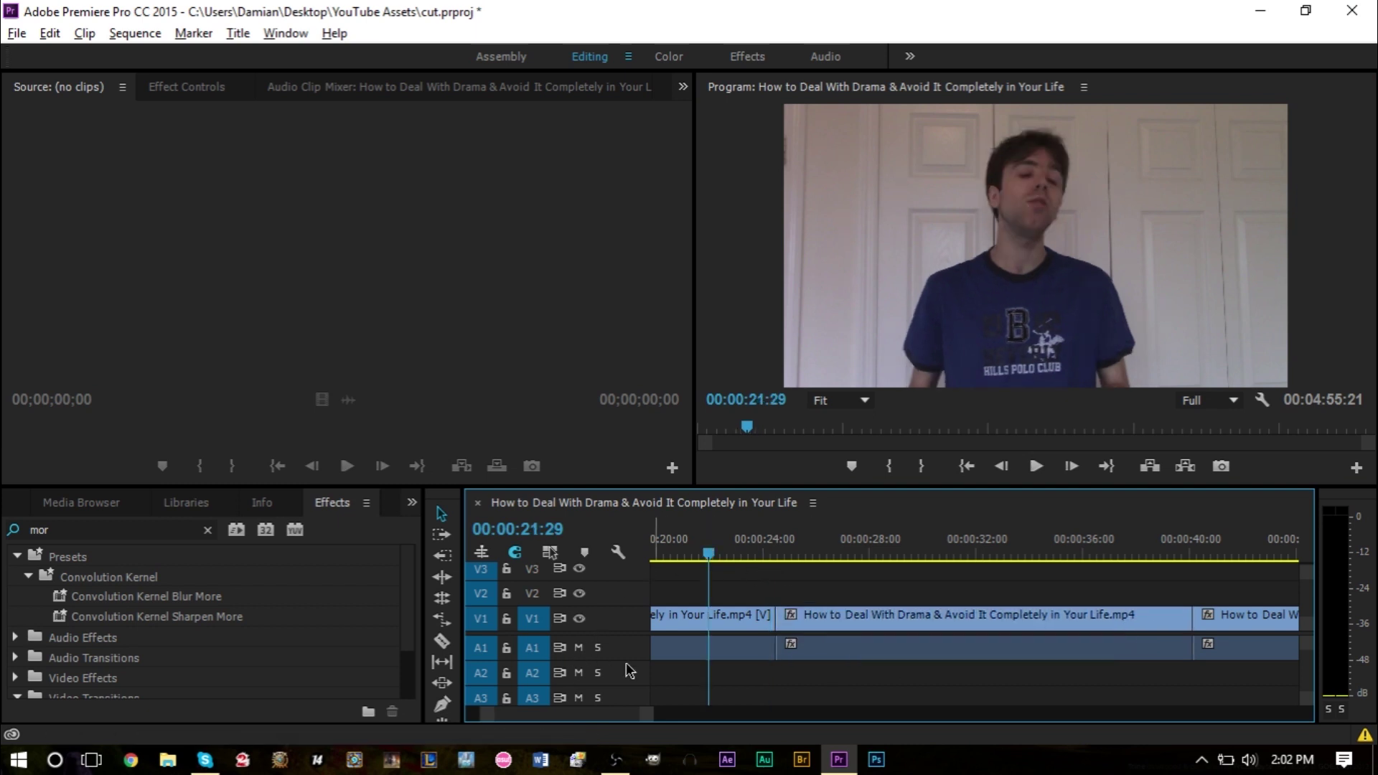
{"action": "left_click", "coordinate": [748, 550]}
{"action": "left_click_drag", "start_coordinate": [762, 676], "coordinate": [1192, 634]}
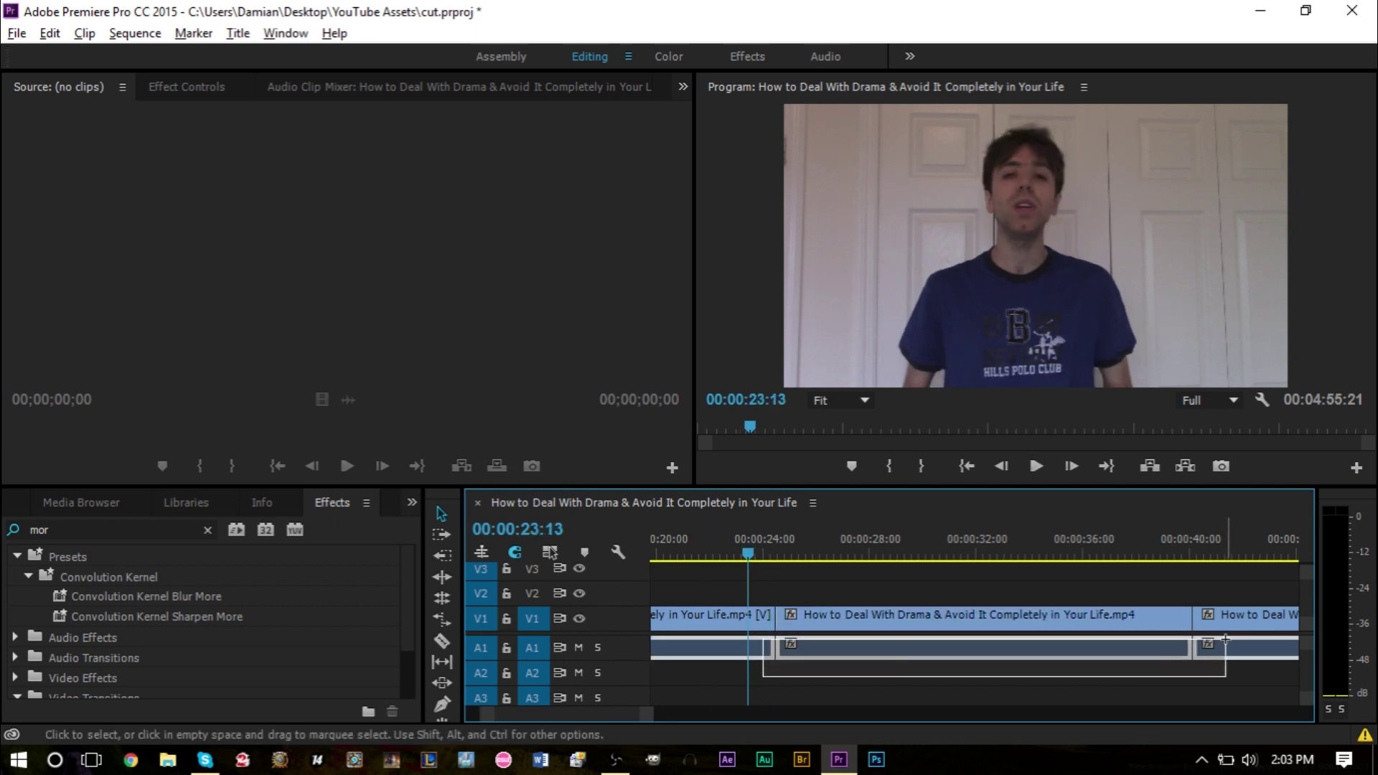
{"action": "key", "text": "Delete"}
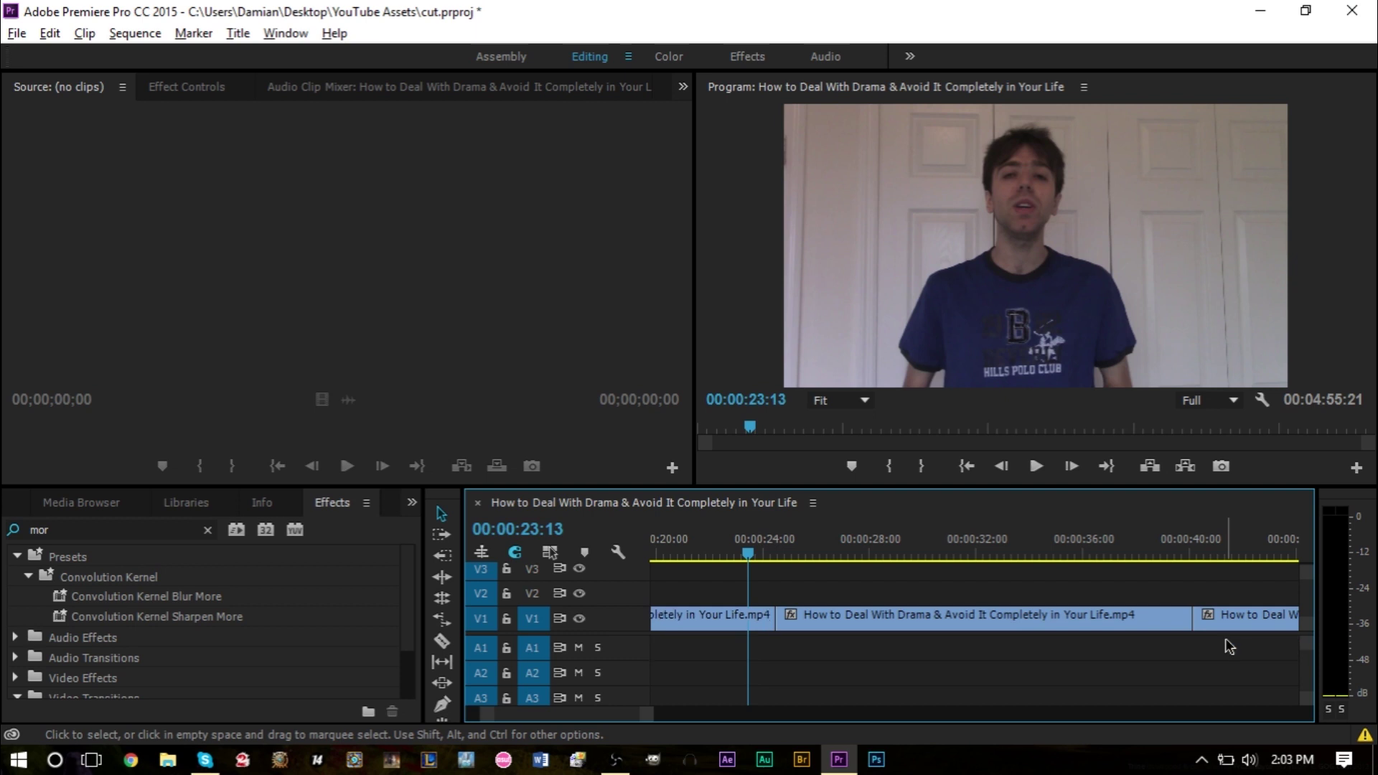
Delete the unwanted middle V1 clip of roughly 15 seconds and close the gap.
{"action": "left_click", "coordinate": [758, 550]}
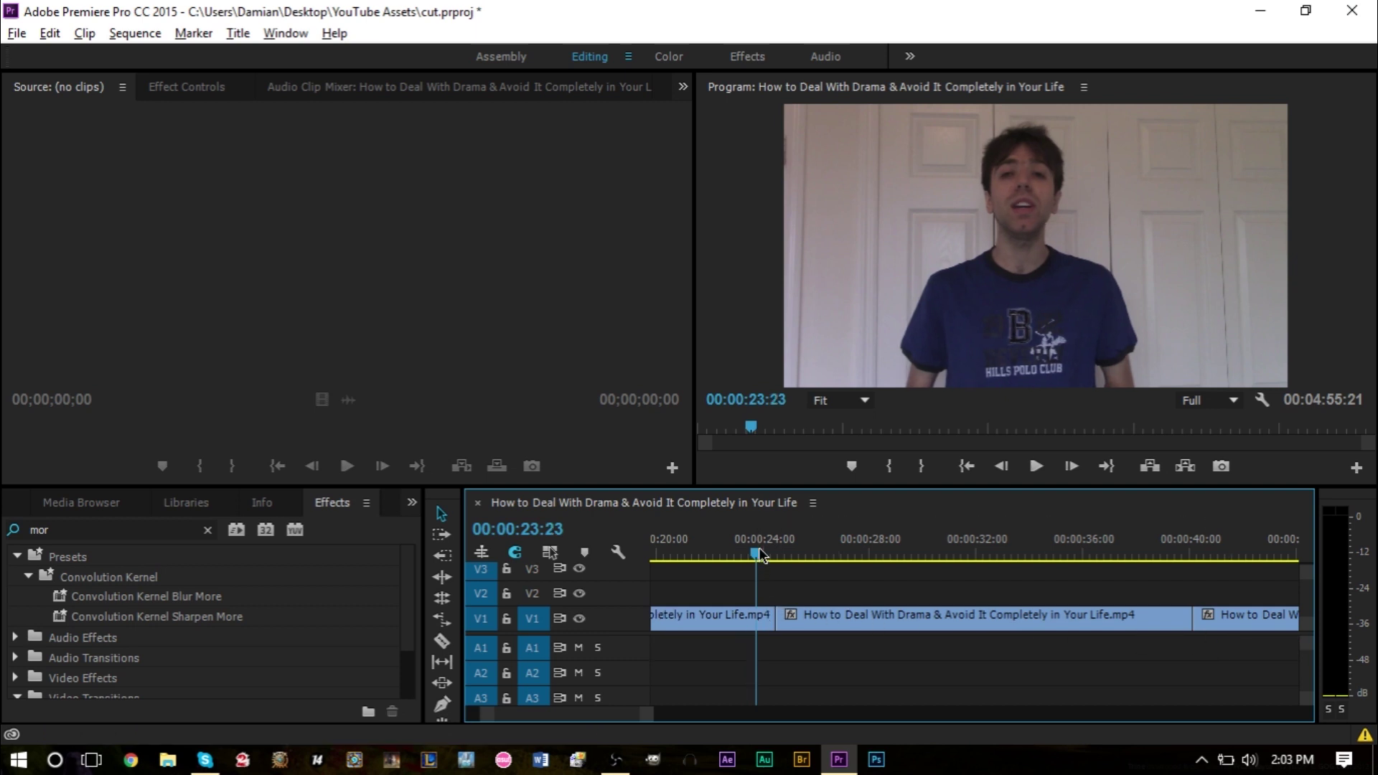
{"action": "key", "text": "Left"}
{"action": "left_click", "coordinate": [747, 621]}
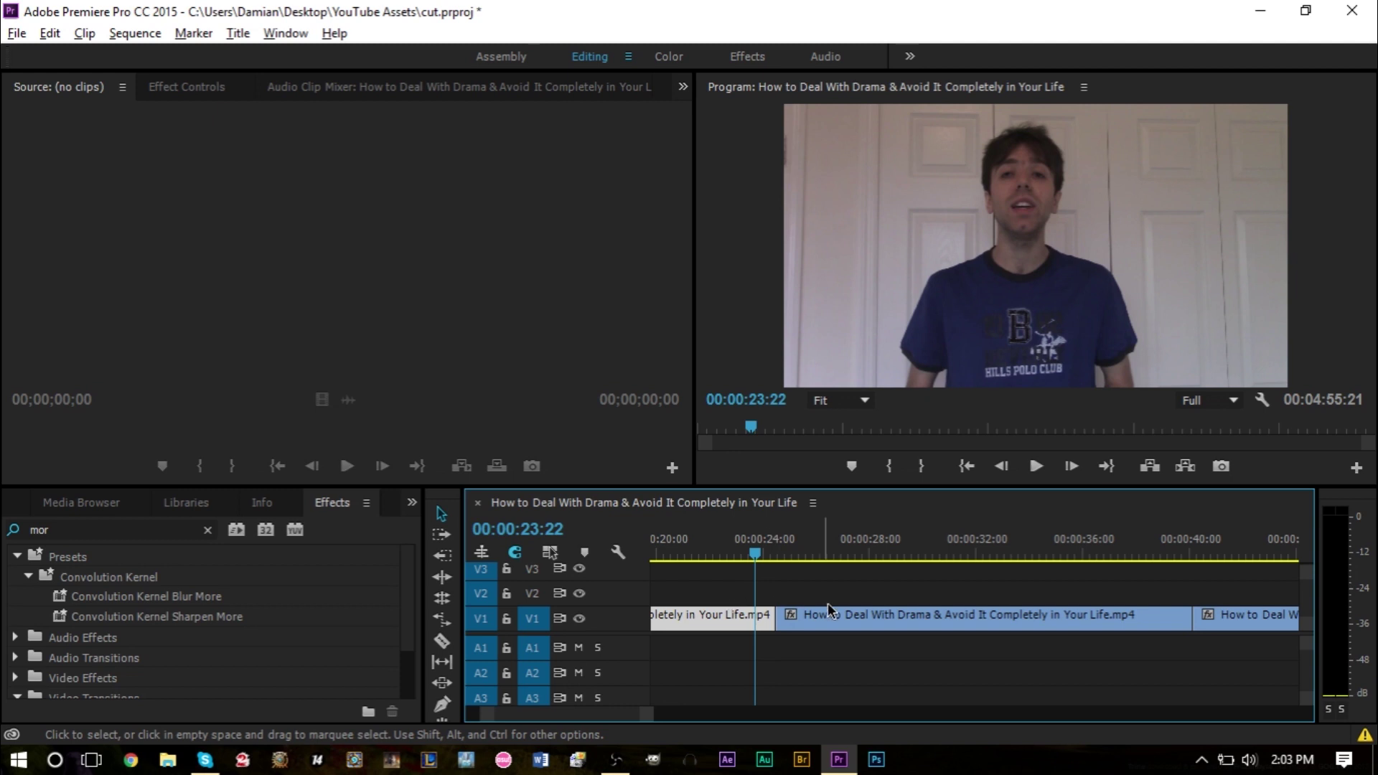
{"action": "left_click", "coordinate": [888, 621]}
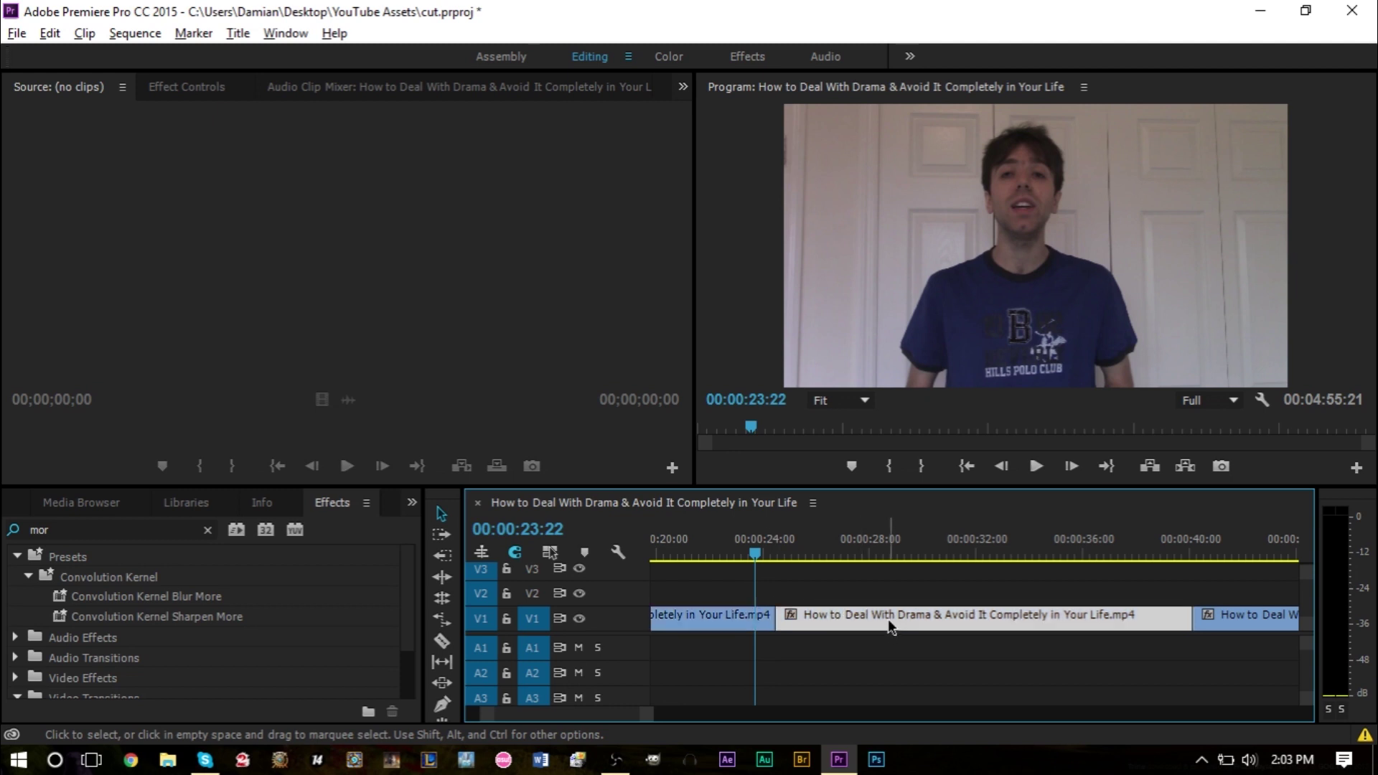
{"action": "left_click", "coordinate": [1198, 552]}
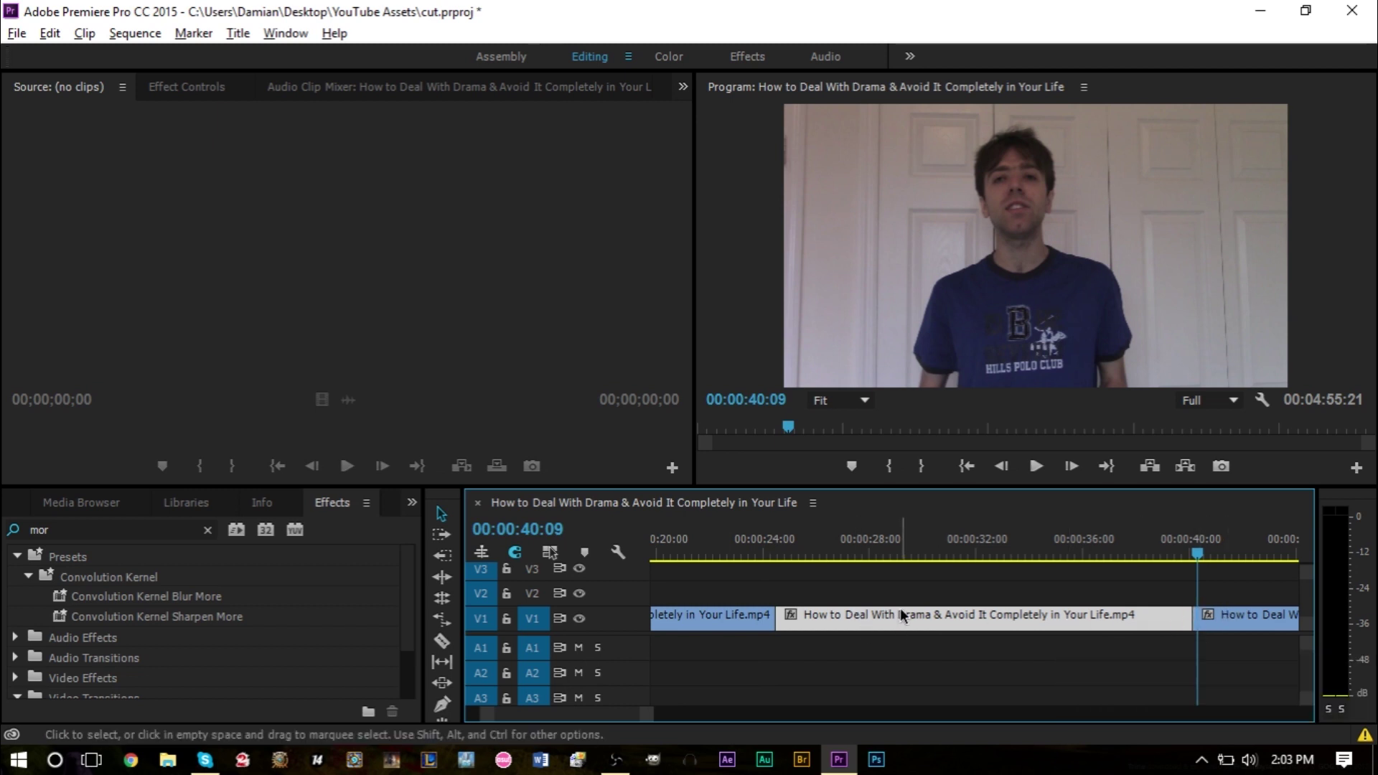
{"action": "key", "text": "Delete"}
{"action": "left_click_drag", "start_coordinate": [1241, 613], "coordinate": [825, 630]}
{"action": "left_click", "coordinate": [771, 549]}
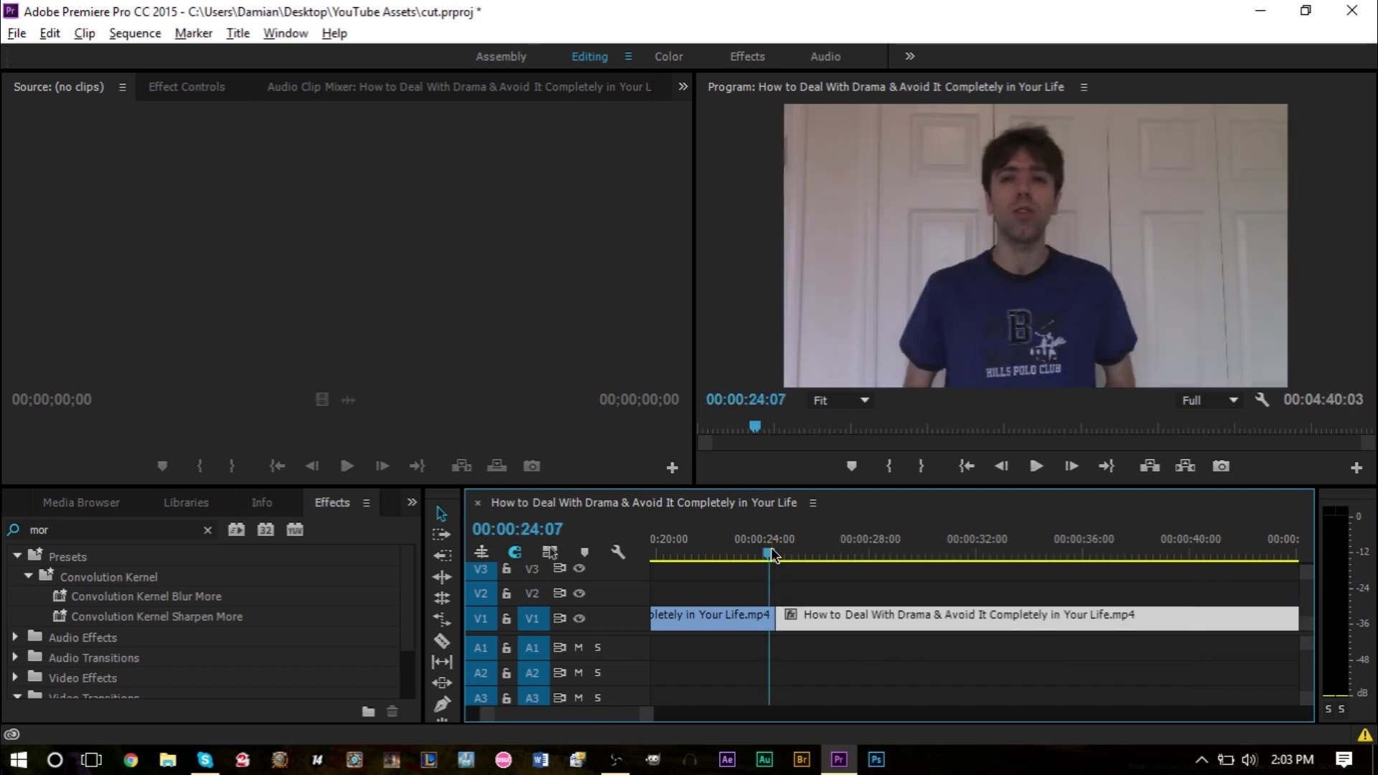
{"action": "scroll", "coordinate": [747, 602], "scroll_direction": "up", "scroll_amount": 6, "text": "alt"}
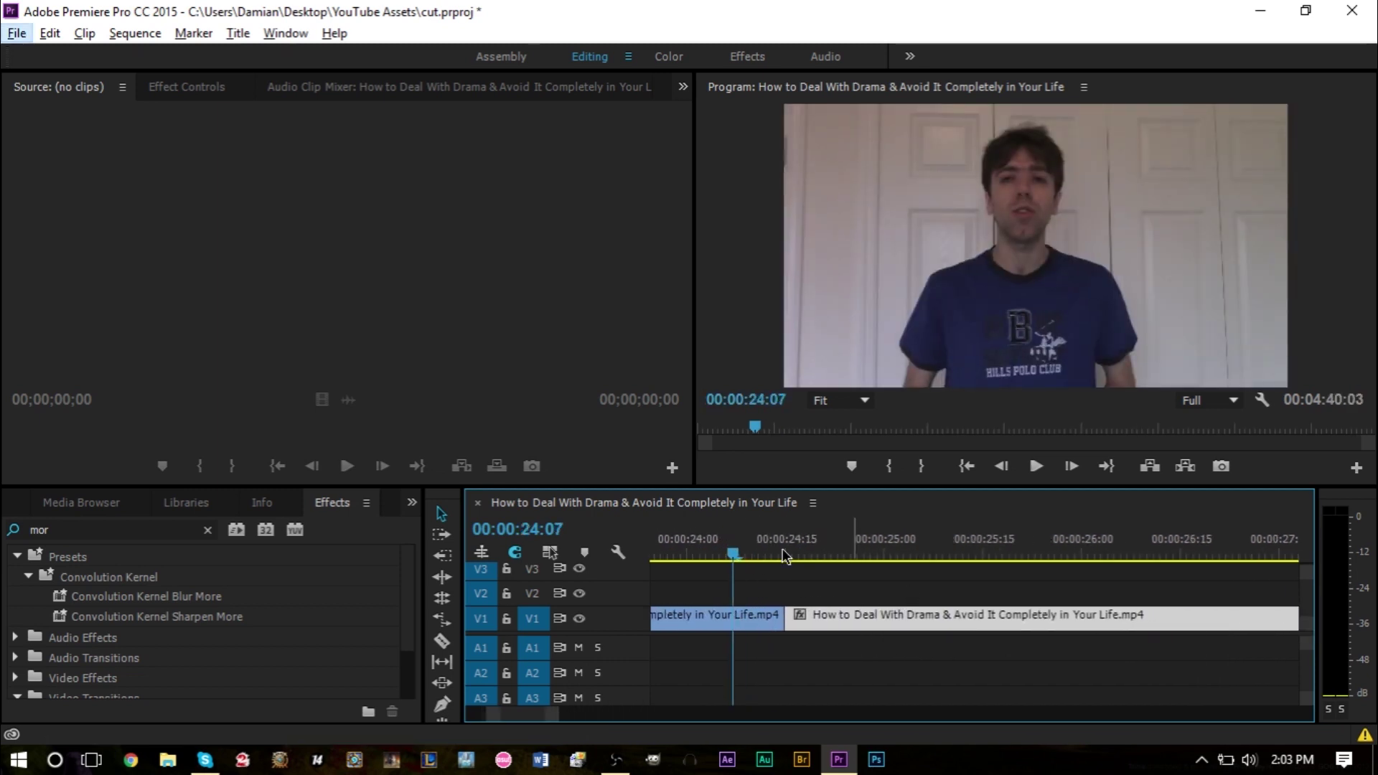
{"action": "left_click", "coordinate": [756, 551]}
{"action": "left_click", "coordinate": [807, 553]}
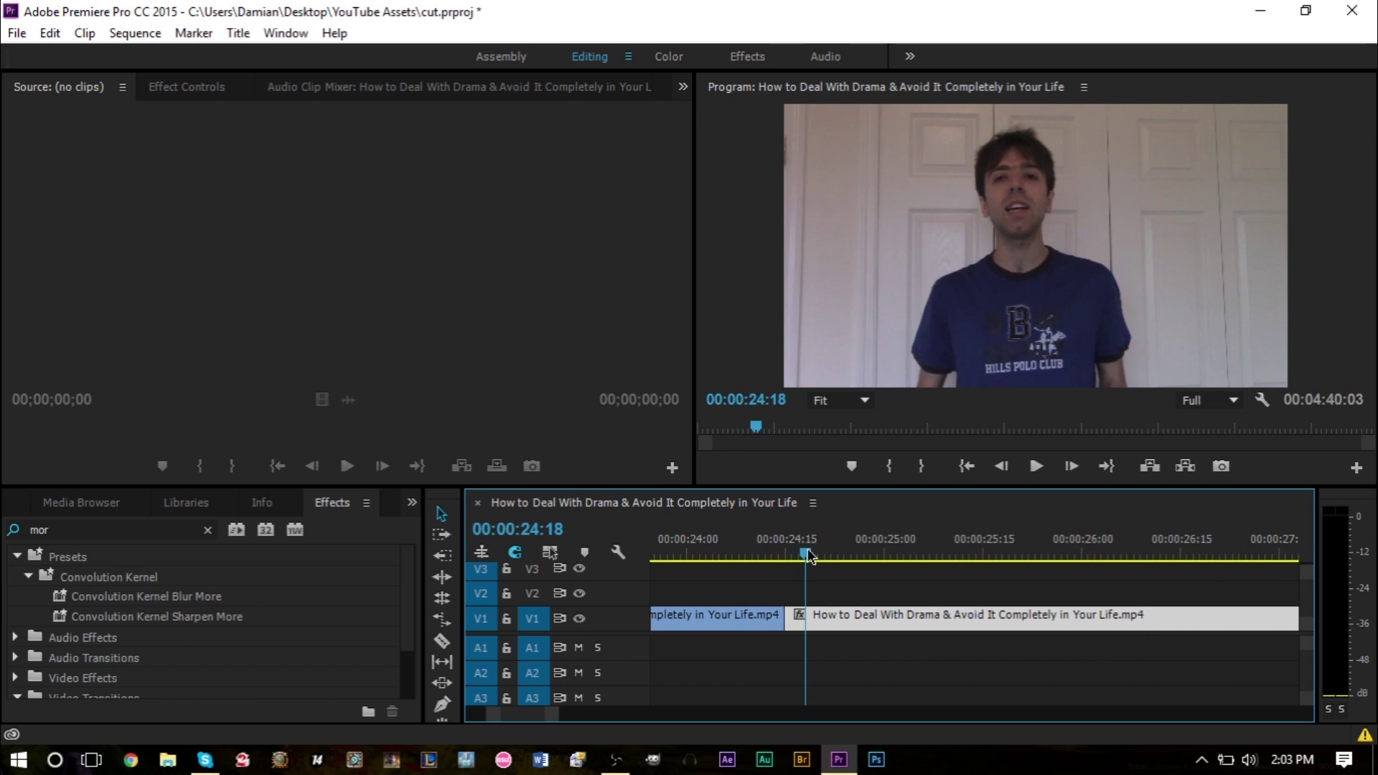
{"action": "left_click", "coordinate": [760, 551]}
{"action": "left_click", "coordinate": [767, 551]}
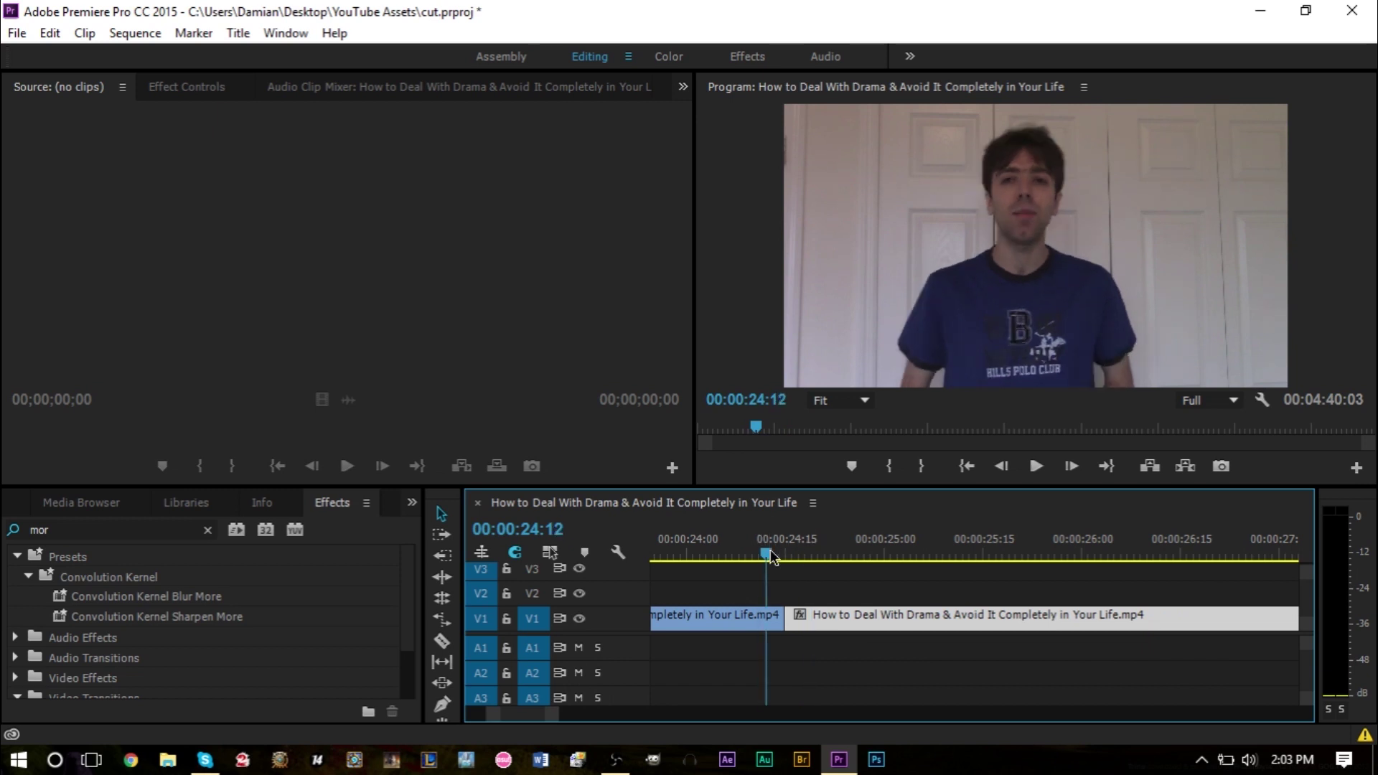
{"action": "left_click", "coordinate": [824, 568]}
{"action": "left_click", "coordinate": [805, 553]}
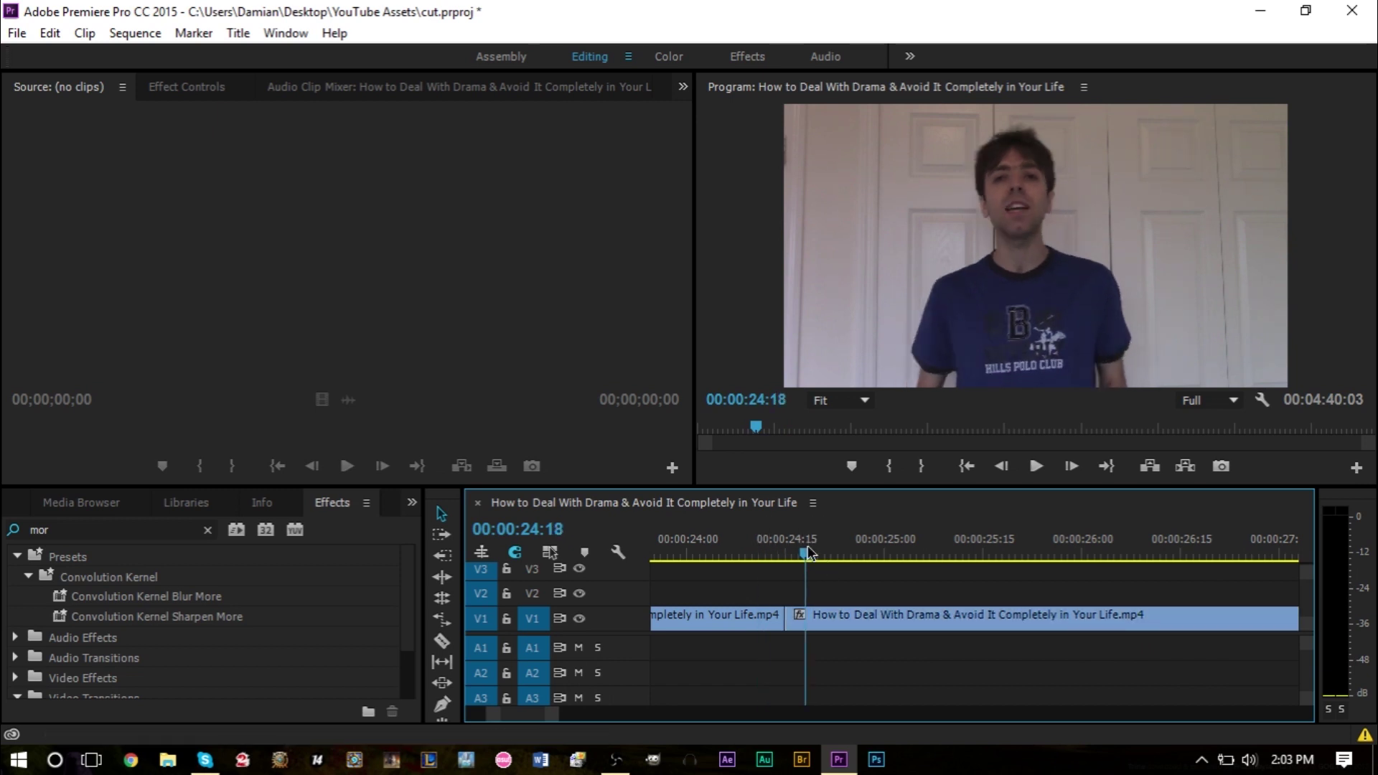
{"action": "left_click", "coordinate": [745, 551]}
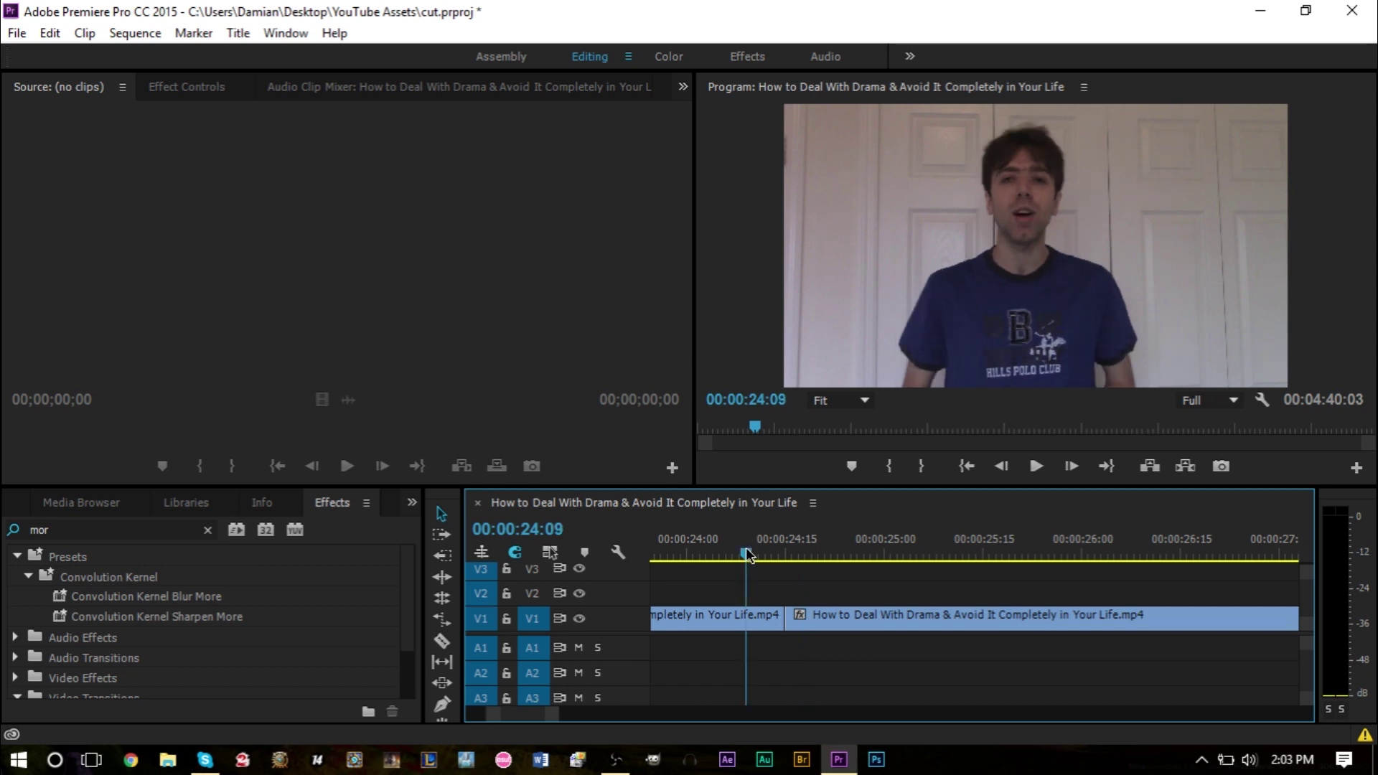
{"action": "key", "text": "space"}
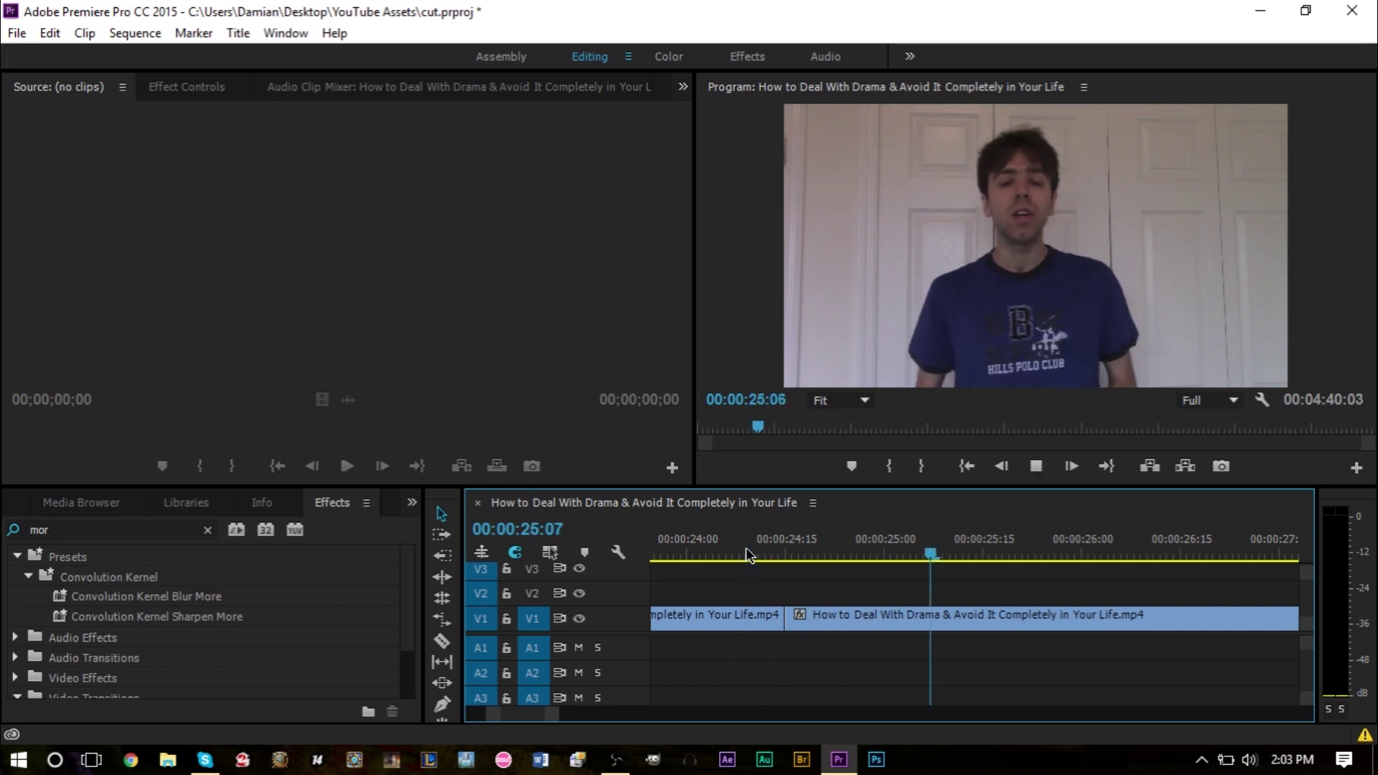
{"action": "key", "text": "space"}
{"action": "left_click", "coordinate": [727, 555]}
{"action": "key", "text": "space"}
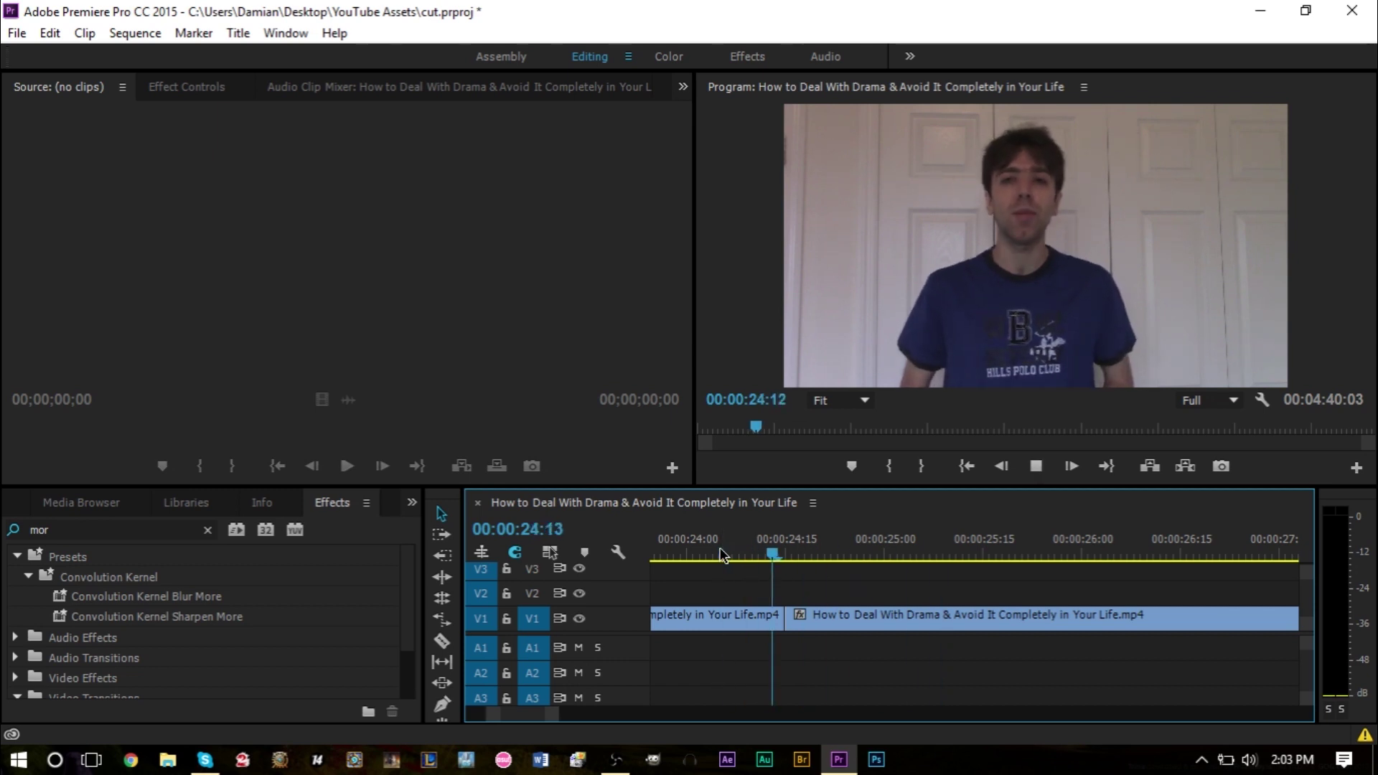
{"action": "key", "text": "space"}
{"action": "left_click", "coordinate": [722, 554]}
{"action": "key", "text": "space"}
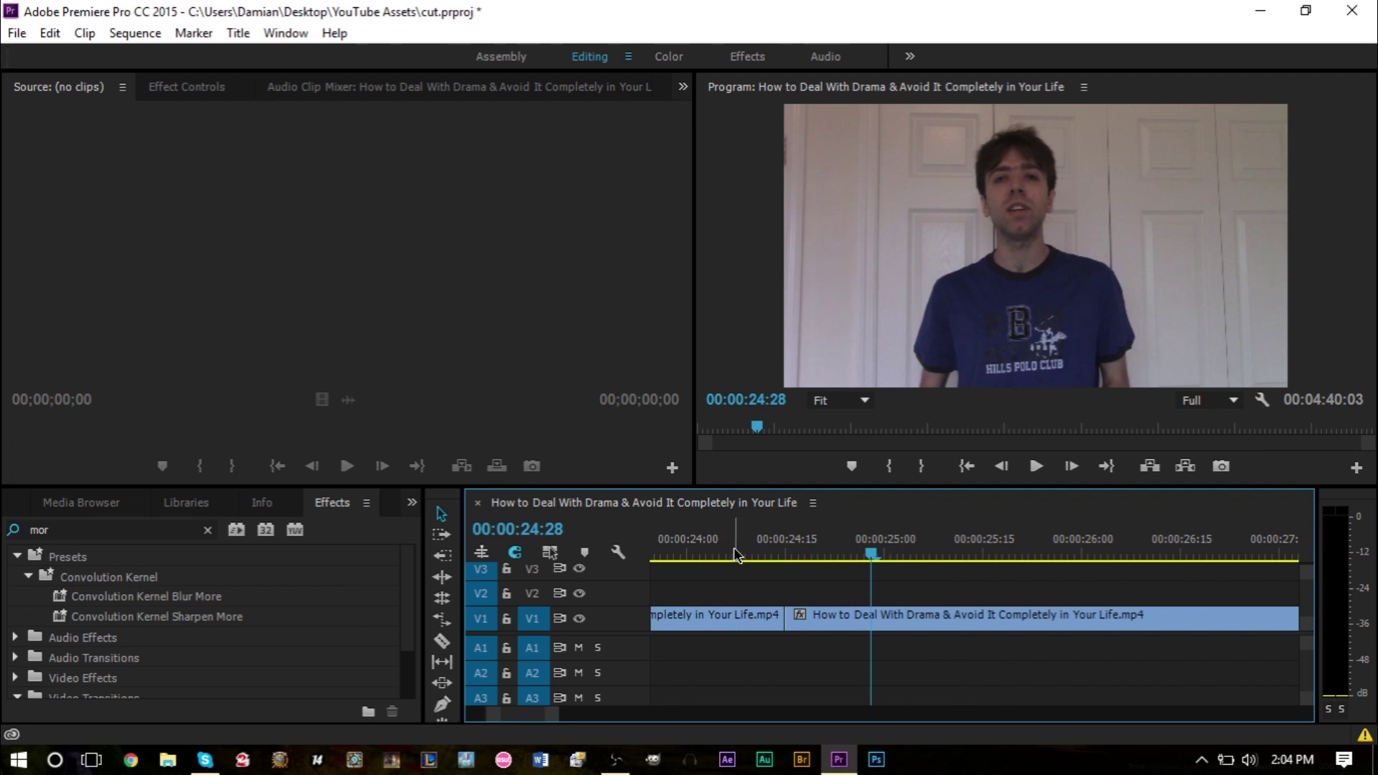
{"action": "scroll", "coordinate": [189, 616], "scroll_direction": "down", "scroll_amount": 1}
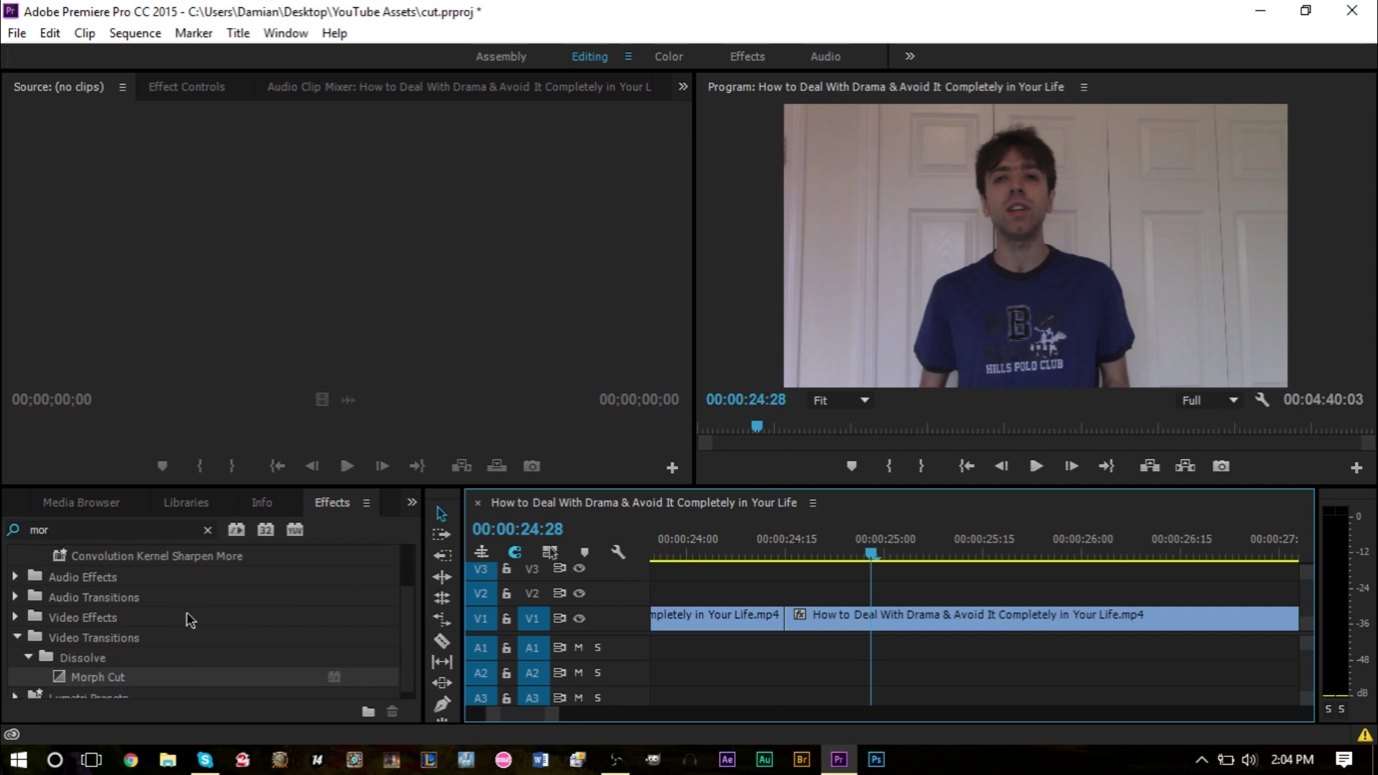
Find Morph Cut under Dissolve via 'mor' and apply it to the V1 edit point near 24 seconds.
{"action": "scroll", "coordinate": [144, 589], "scroll_direction": "up", "scroll_amount": 1}
{"action": "left_click", "coordinate": [97, 532]}
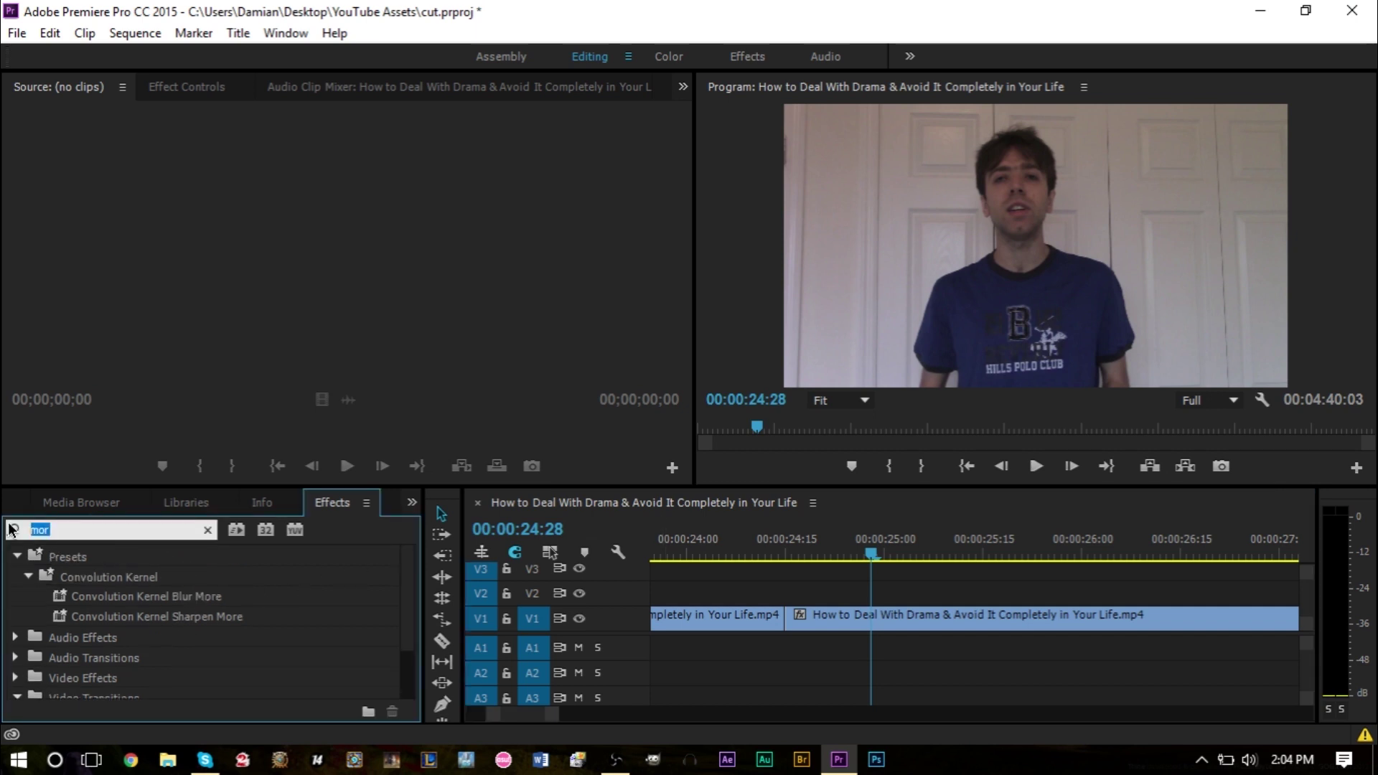
{"action": "left_click", "coordinate": [12, 530]}
{"action": "scroll", "coordinate": [245, 646], "scroll_direction": "down", "scroll_amount": 2}
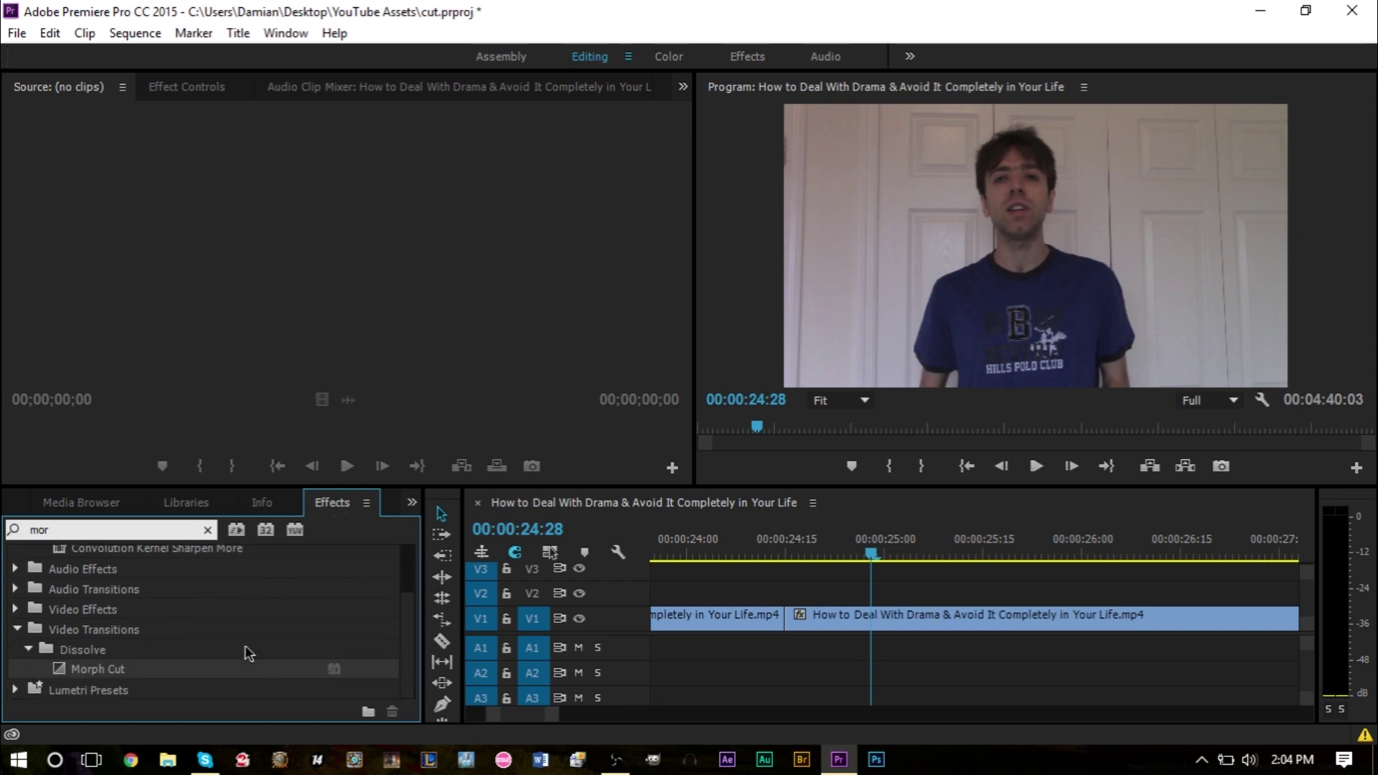
{"action": "left_click", "coordinate": [119, 669]}
{"action": "left_click_drag", "start_coordinate": [93, 673], "coordinate": [792, 623]}
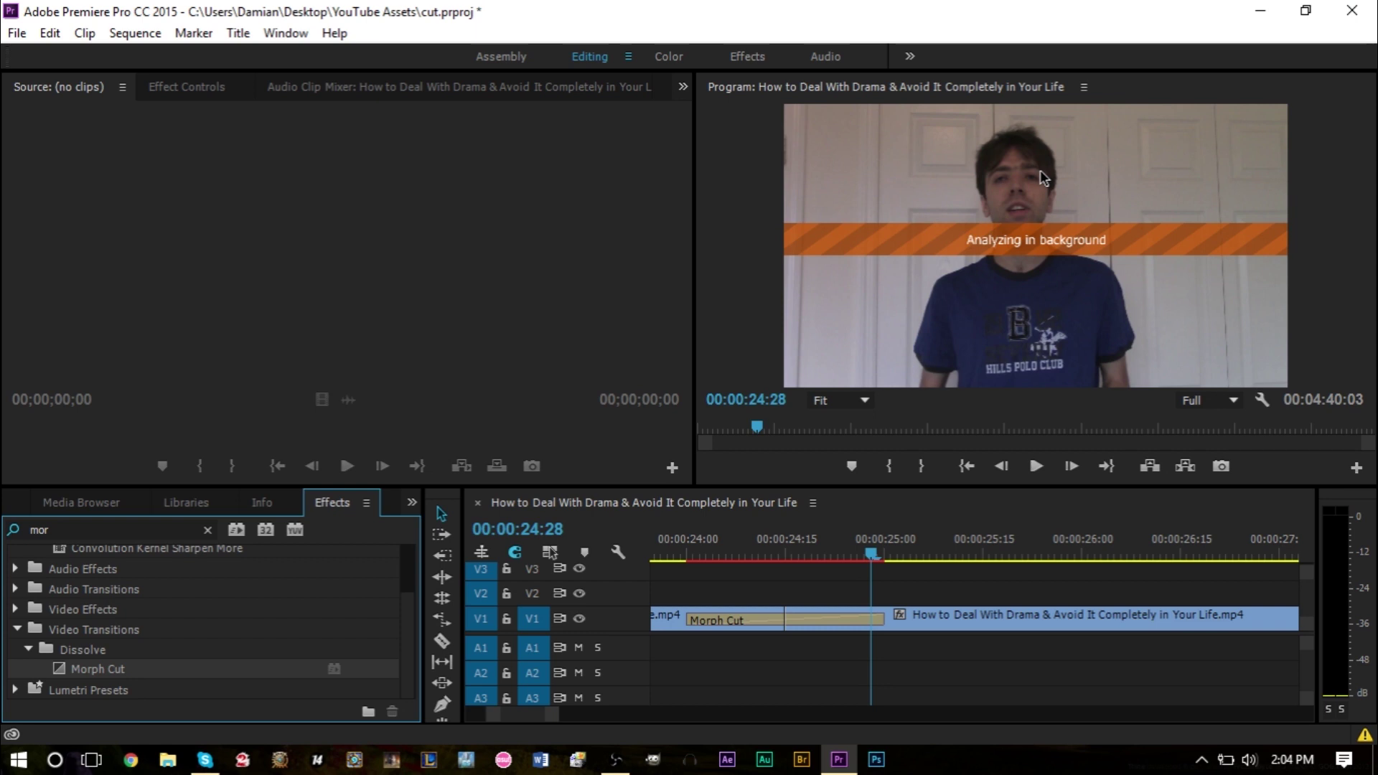
{"action": "left_click", "coordinate": [741, 537]}
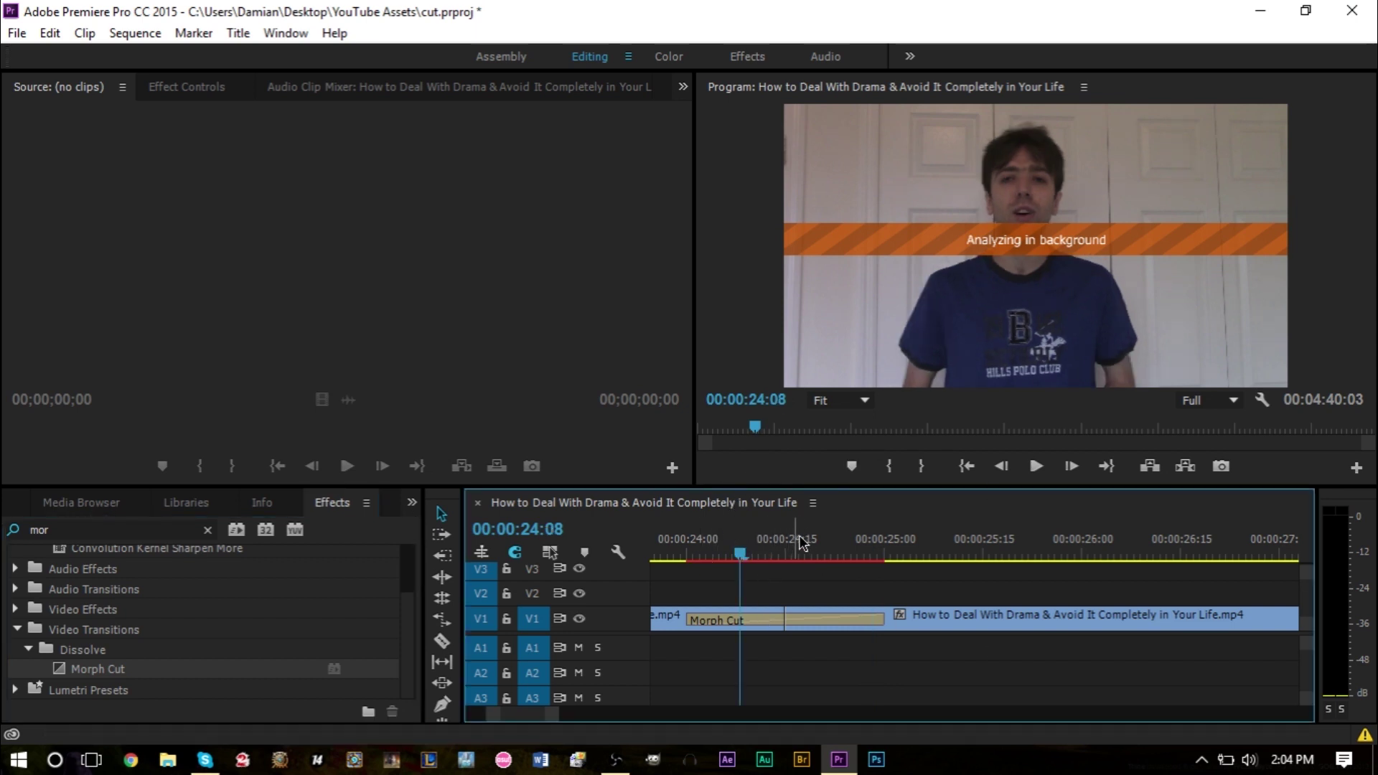
{"action": "left_click", "coordinate": [841, 541]}
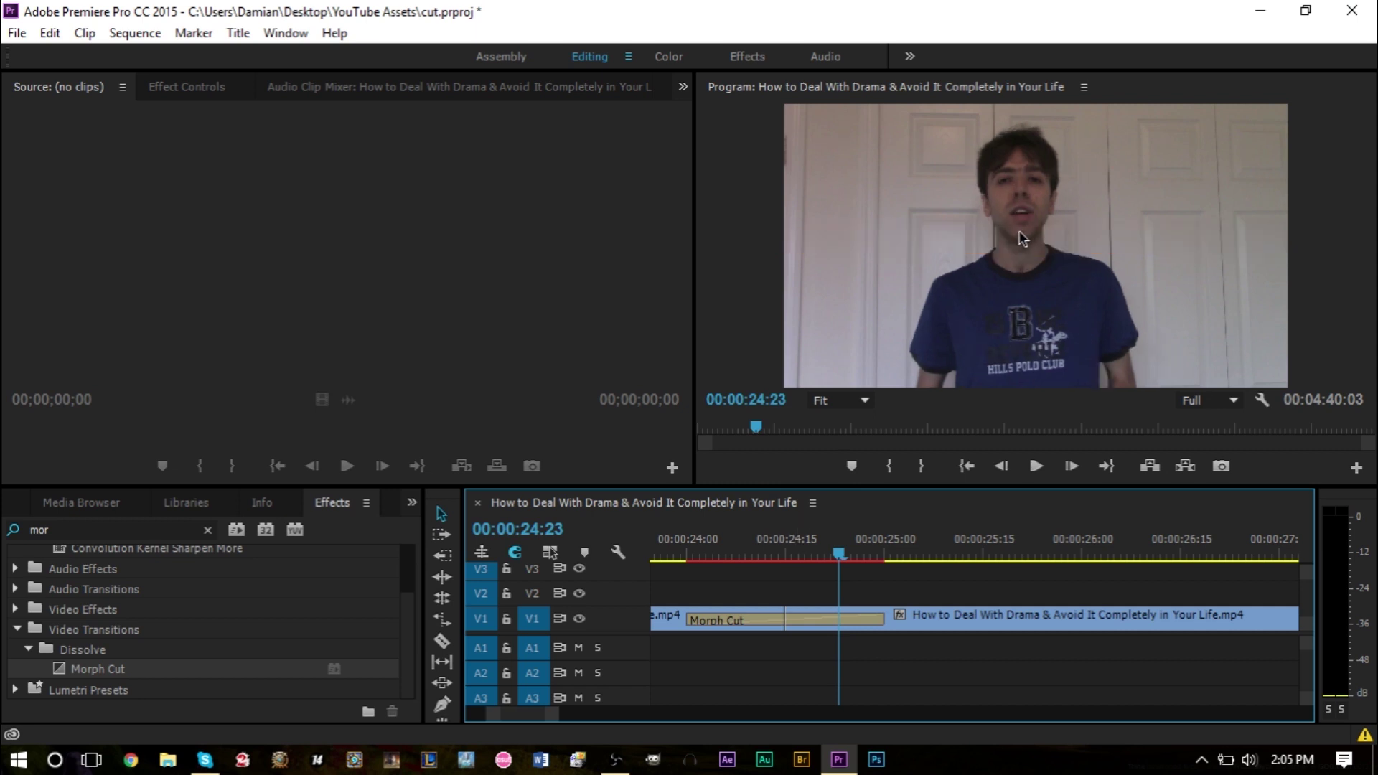
{"action": "left_click", "coordinate": [808, 620]}
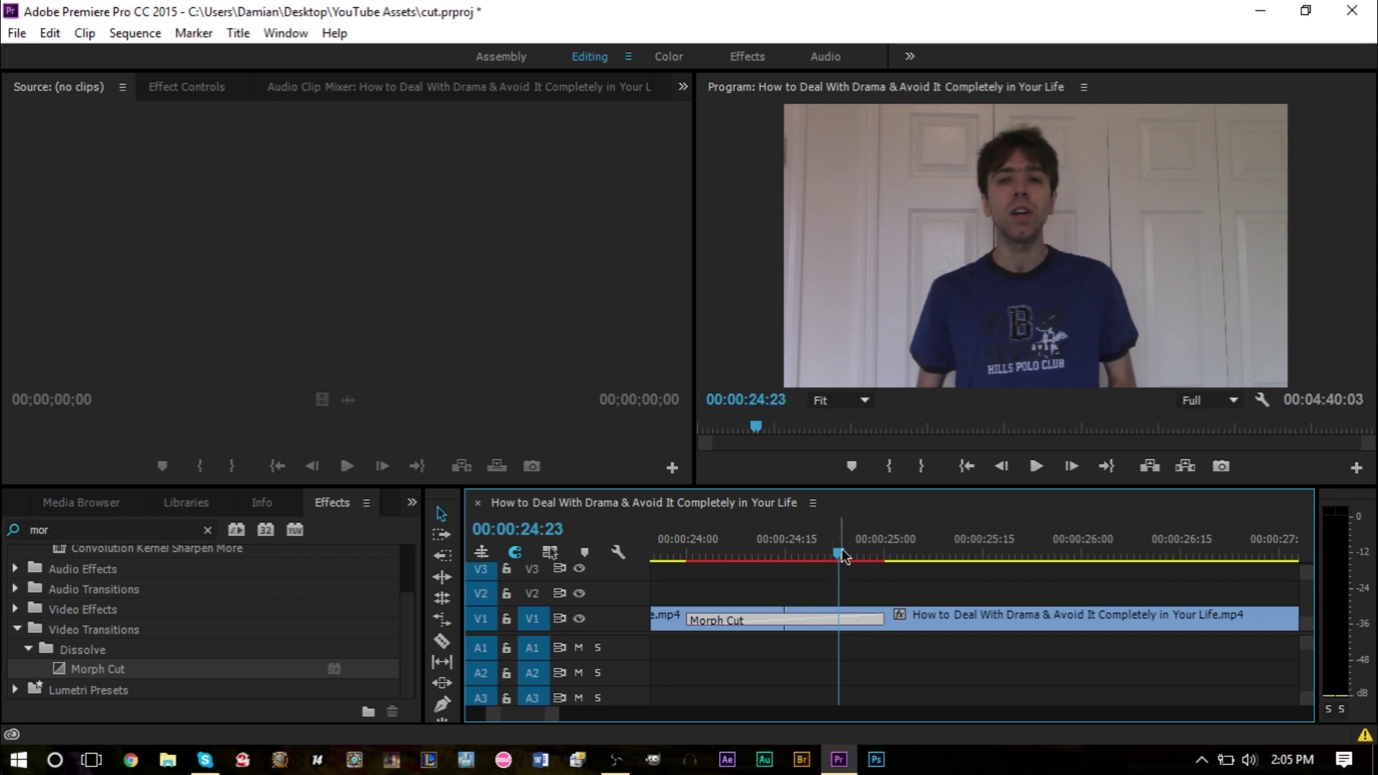
{"action": "left_click_drag", "start_coordinate": [843, 554], "coordinate": [669, 567]}
{"action": "key", "text": "space"}
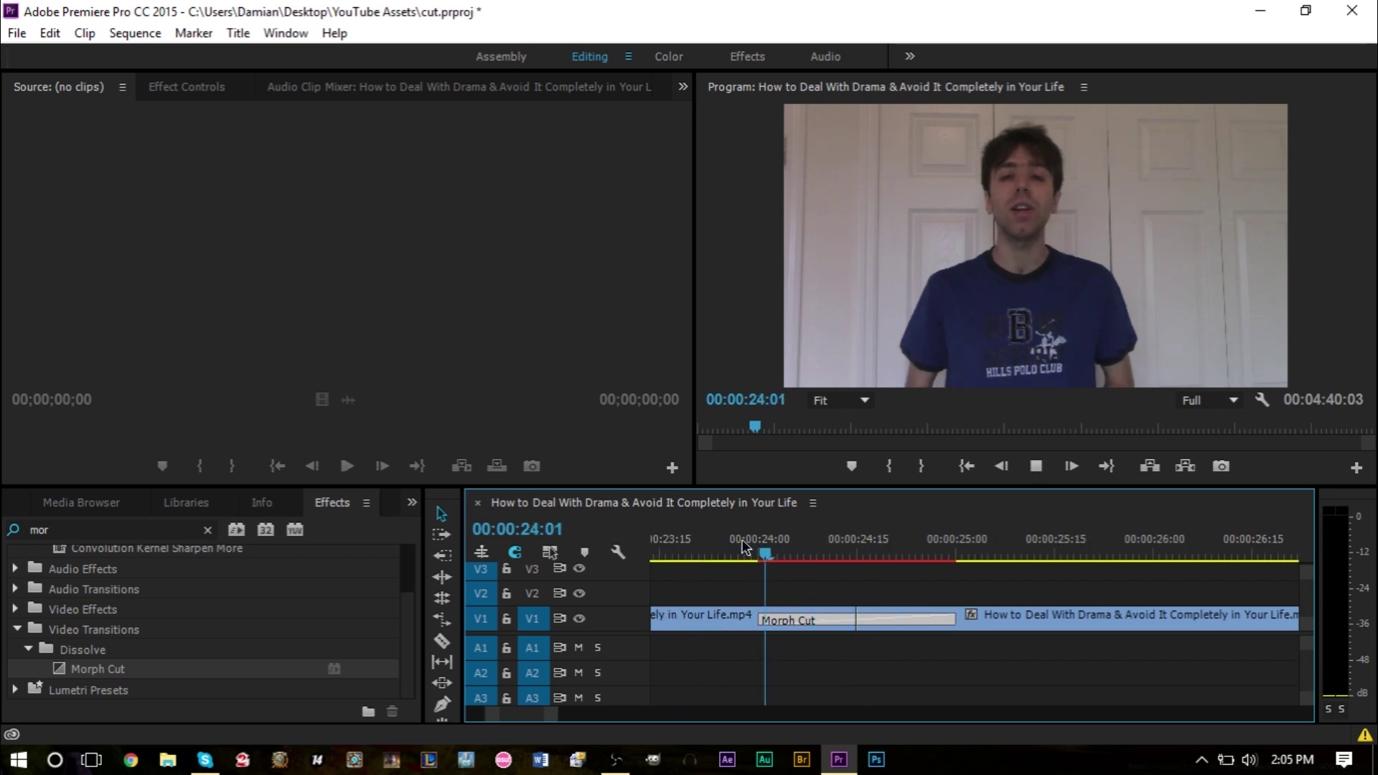
{"action": "key", "text": "space"}
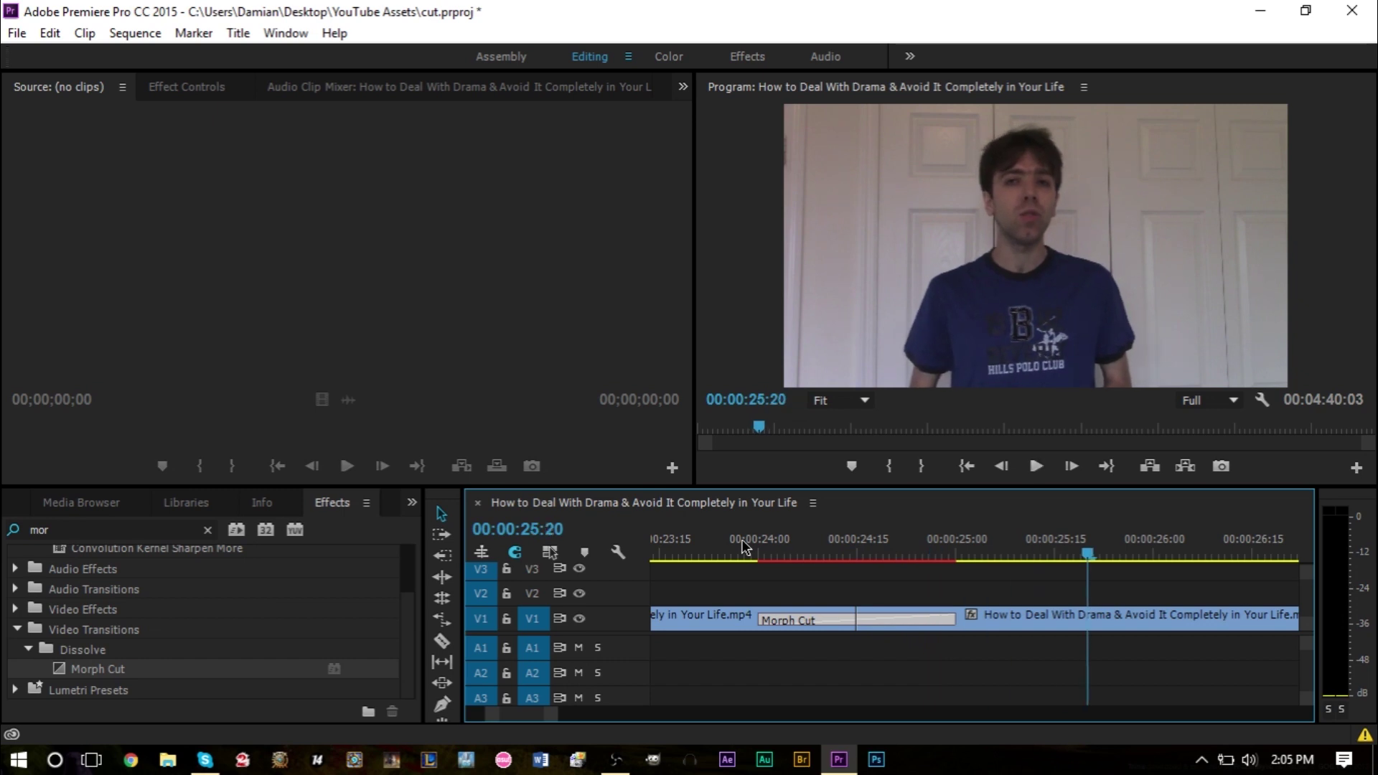
{"action": "key", "text": "space"}
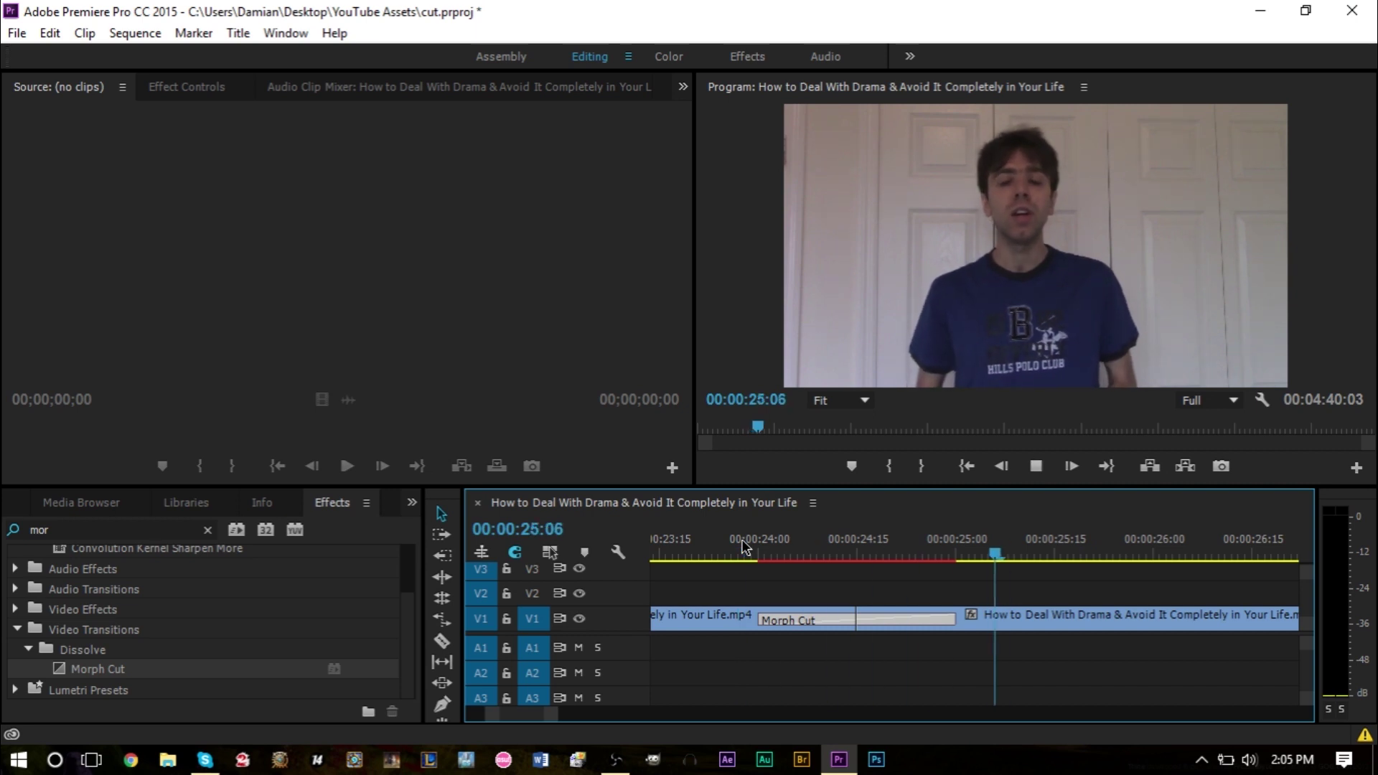
{"action": "key", "text": "space"}
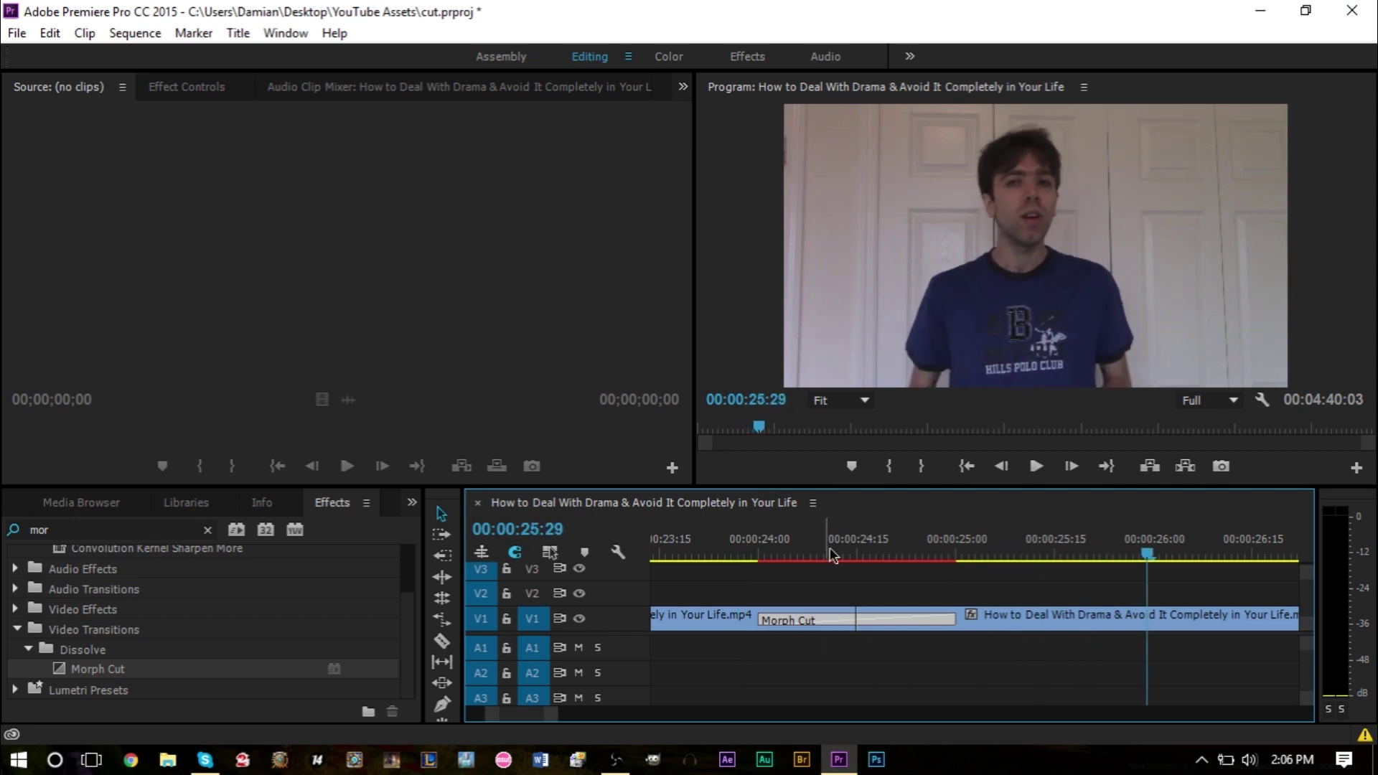
{"action": "mouse_move", "coordinate": [830, 554]}
{"action": "left_mouse_down"}
{"action": "mouse_move", "coordinate": [933, 568]}
{"action": "mouse_move", "coordinate": [853, 569]}
{"action": "left_mouse_up"}
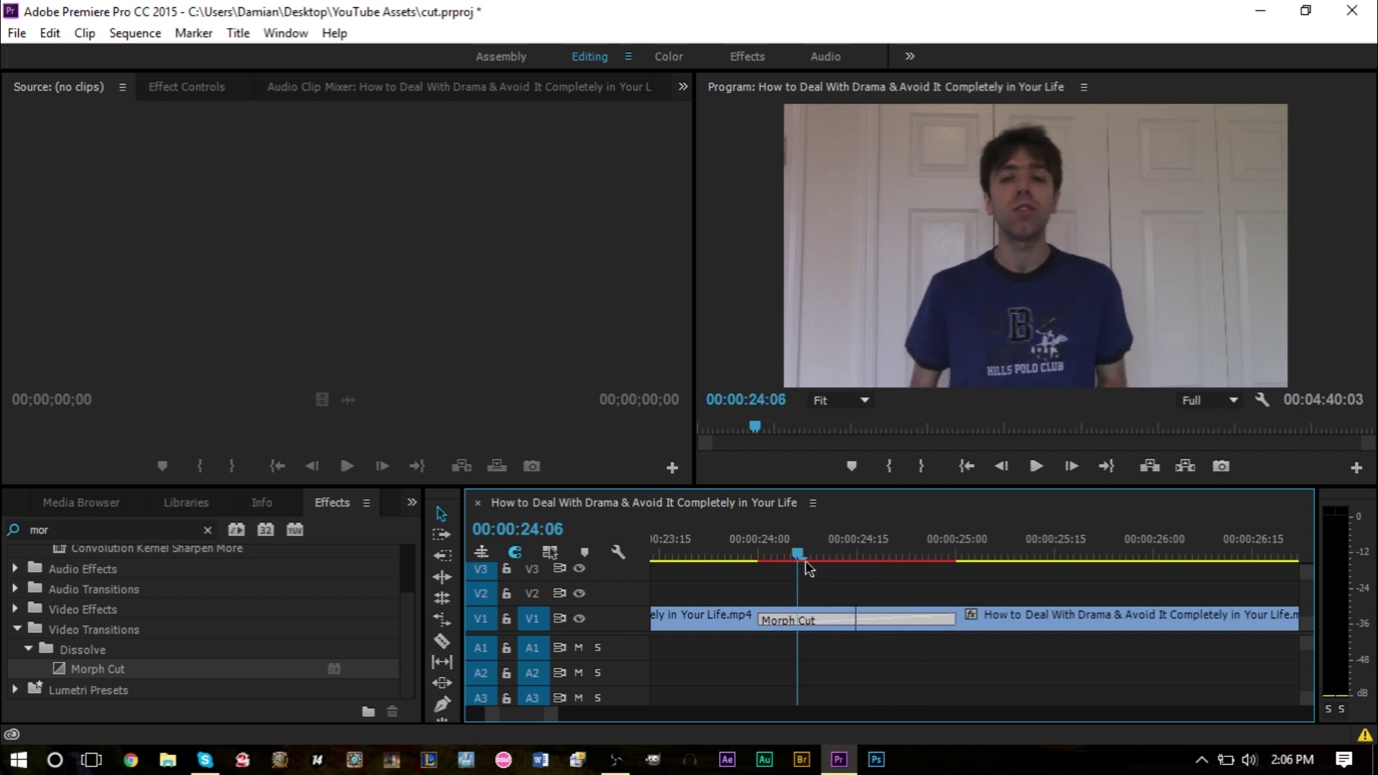
{"action": "left_click_drag", "start_coordinate": [806, 567], "coordinate": [923, 591]}
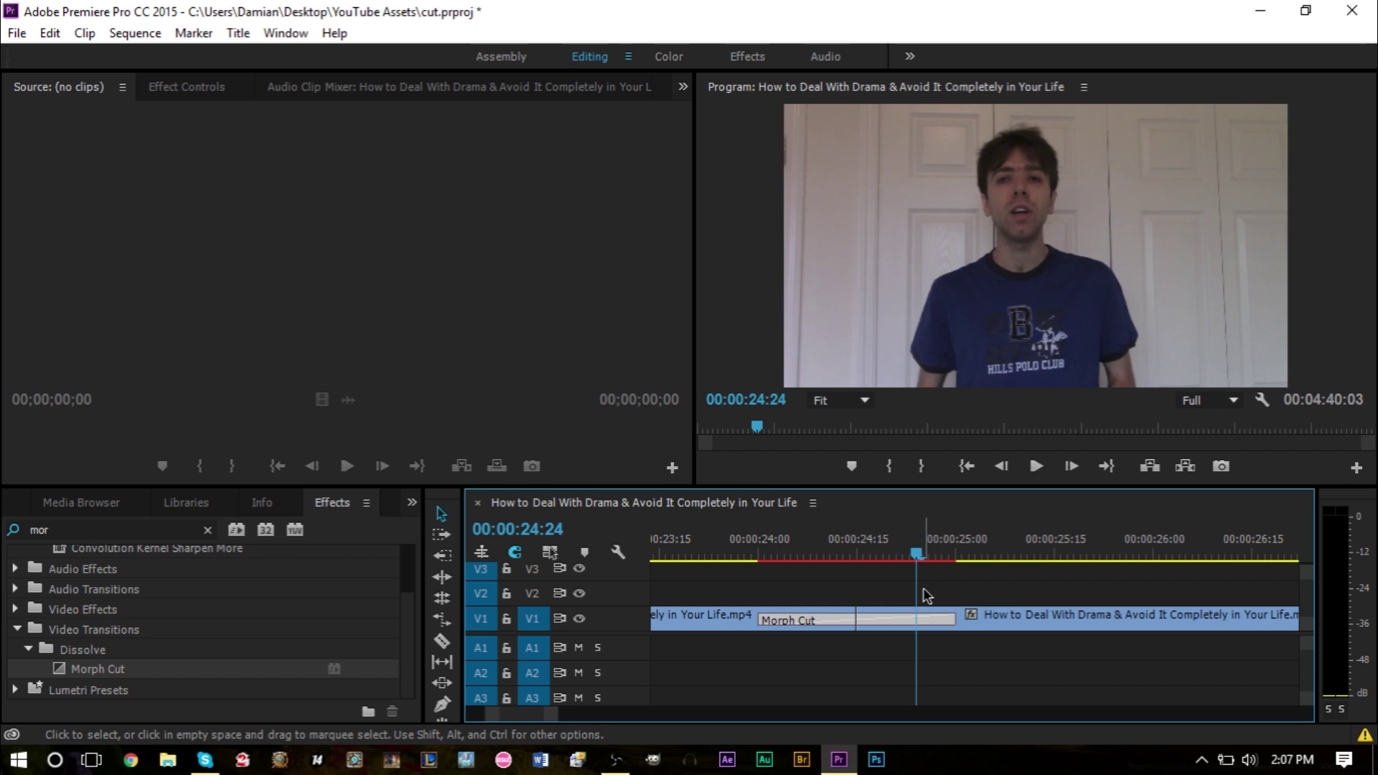
{"action": "left_click", "coordinate": [893, 531]}
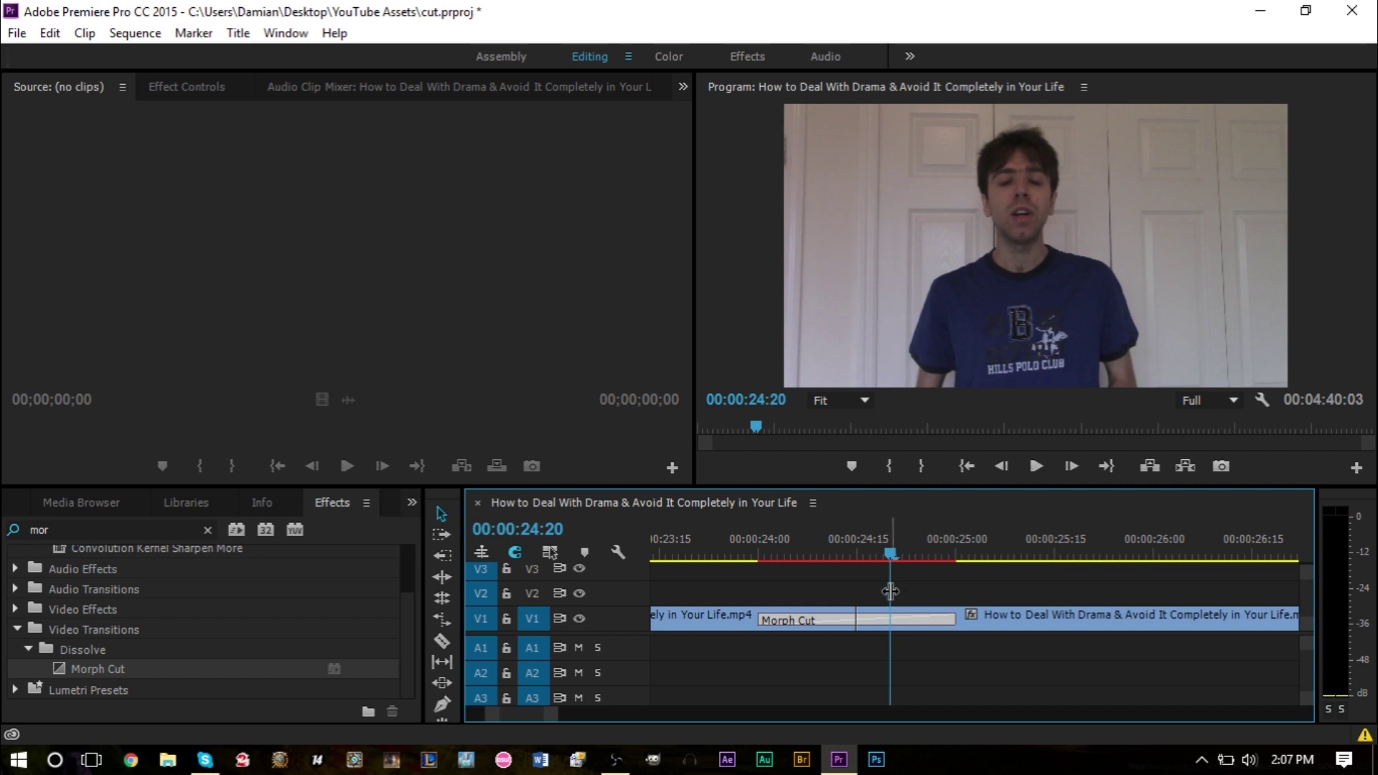
{"action": "left_click", "coordinate": [811, 531]}
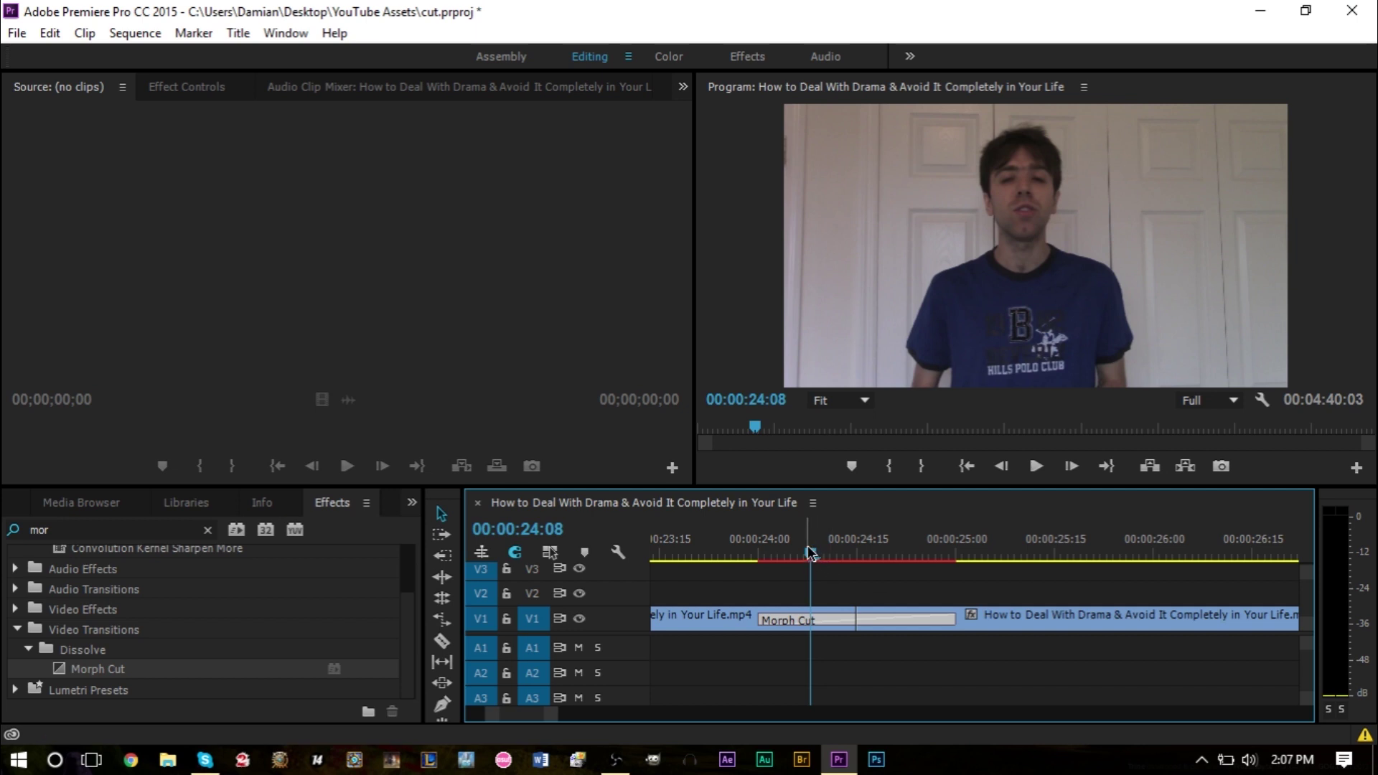
{"action": "left_click_drag", "start_coordinate": [810, 553], "coordinate": [945, 556]}
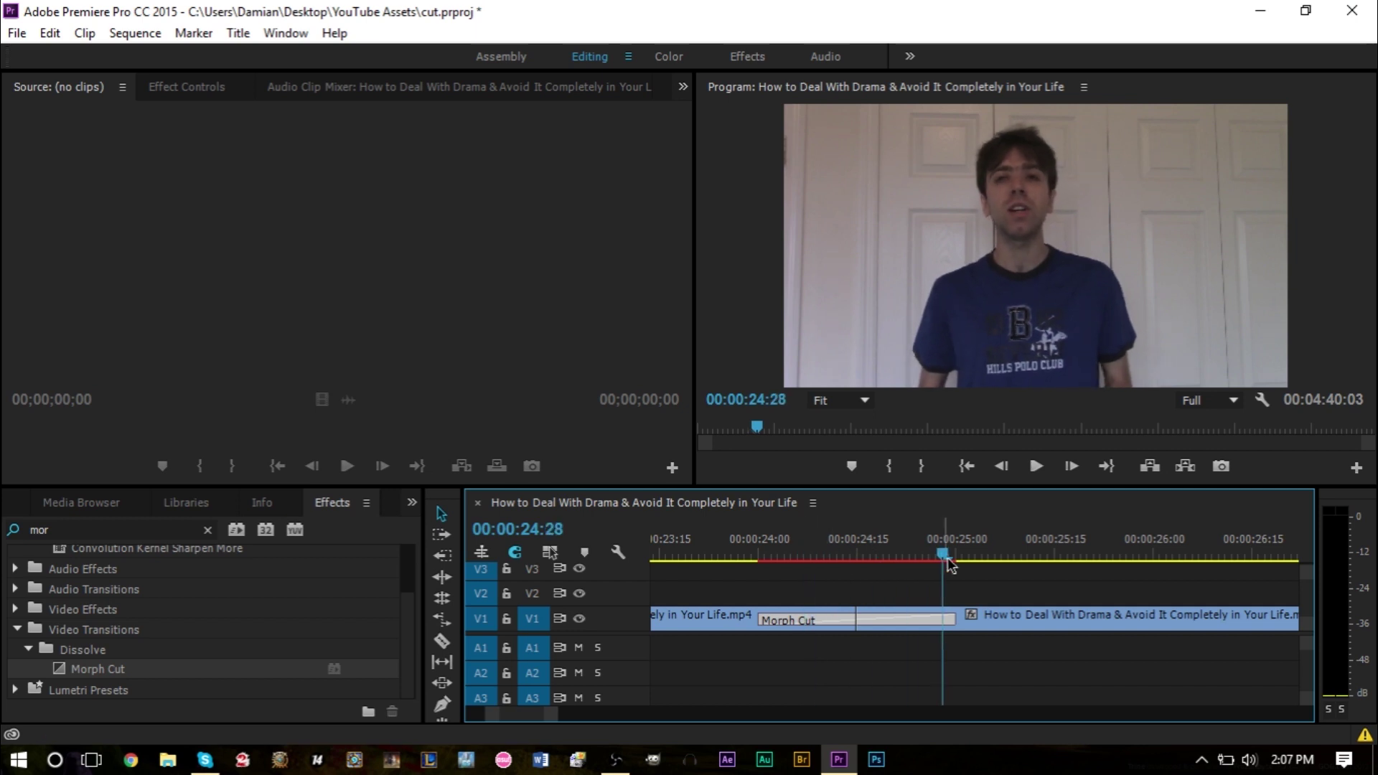